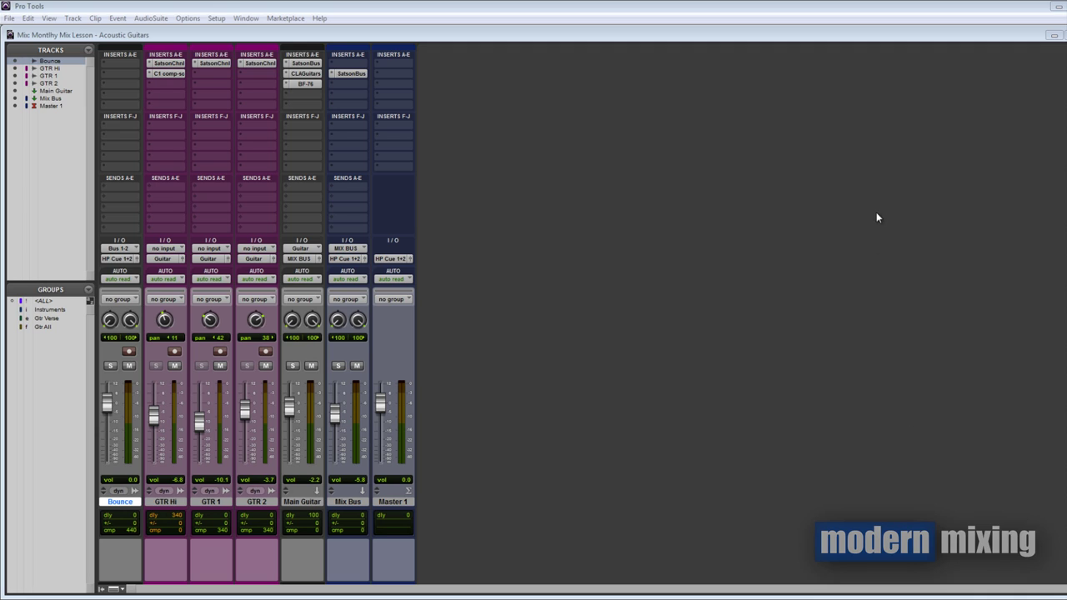
# In the Edit window, enlarge all tracks two steps, then heighten GTR 2, GTR 1, GTR Hi and Bounce
pyautogui.hotkey('ctrl', '=')
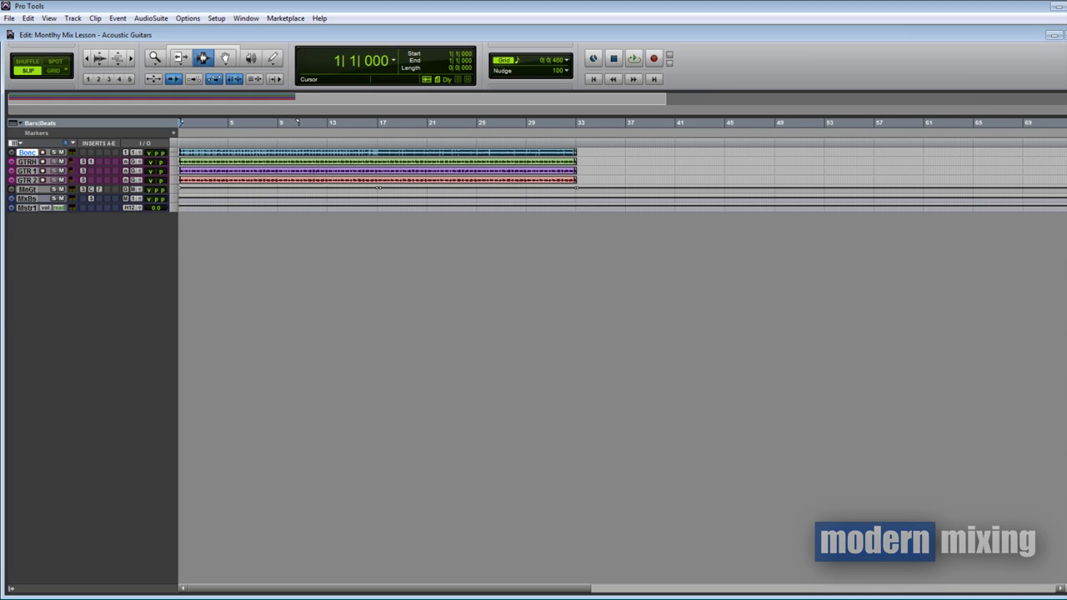
pyautogui.hotkey('ctrl', 'alt', 'Up')
pyautogui.hotkey('ctrl', 'alt', 'Up')
pyautogui.hotkey('ctrl', 'alt', 'Up')
pyautogui.hotkey('ctrl', 'alt', 'Up')
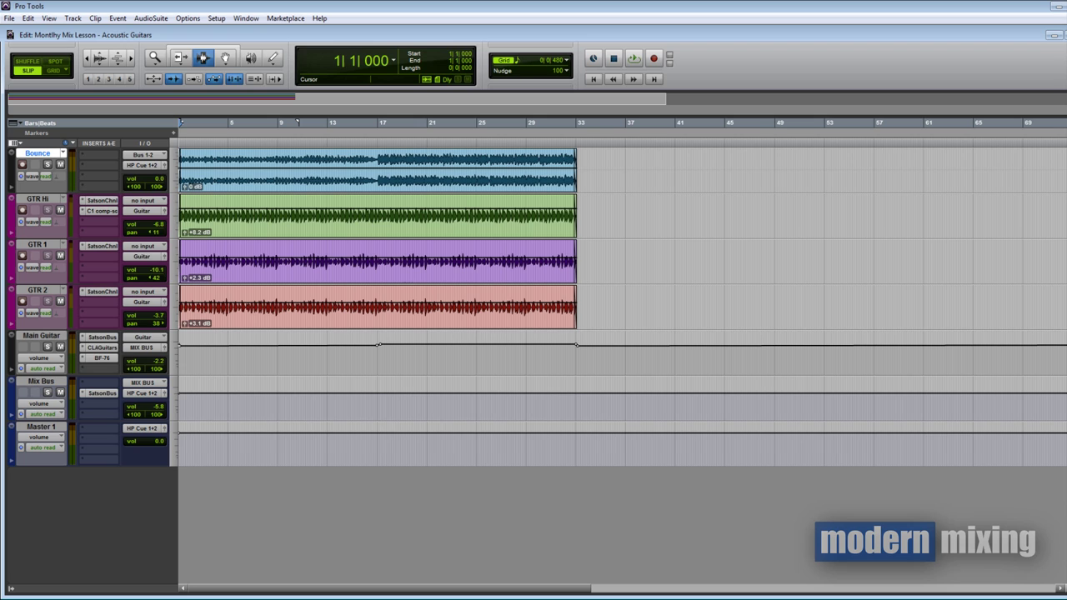
pyautogui.hotkey('ctrl', 'alt', 'Up')
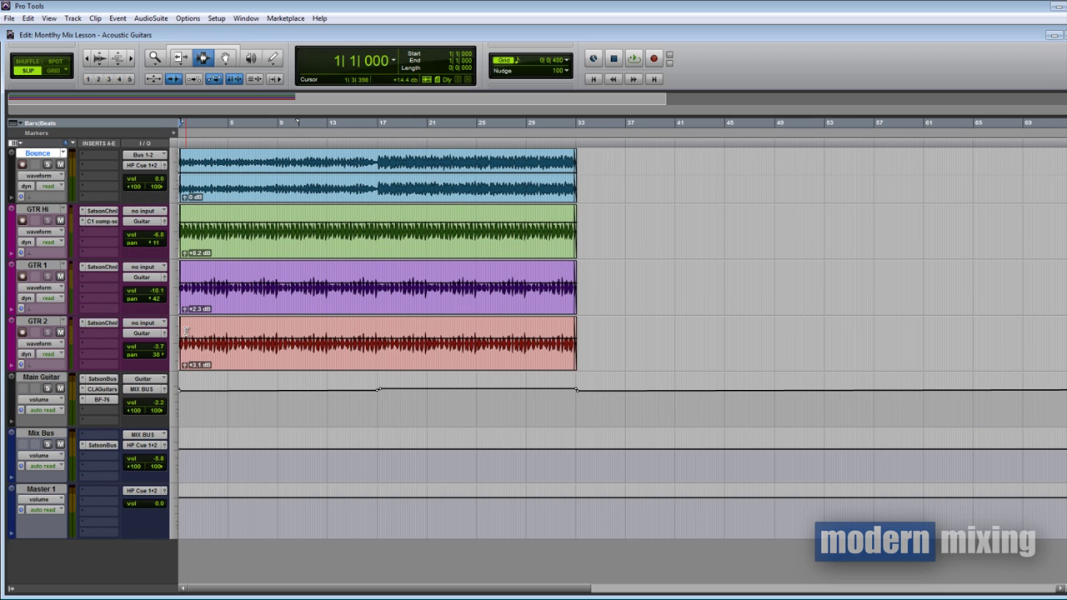
pyautogui.moveTo(113, 370); pyautogui.dragTo(113, 382)
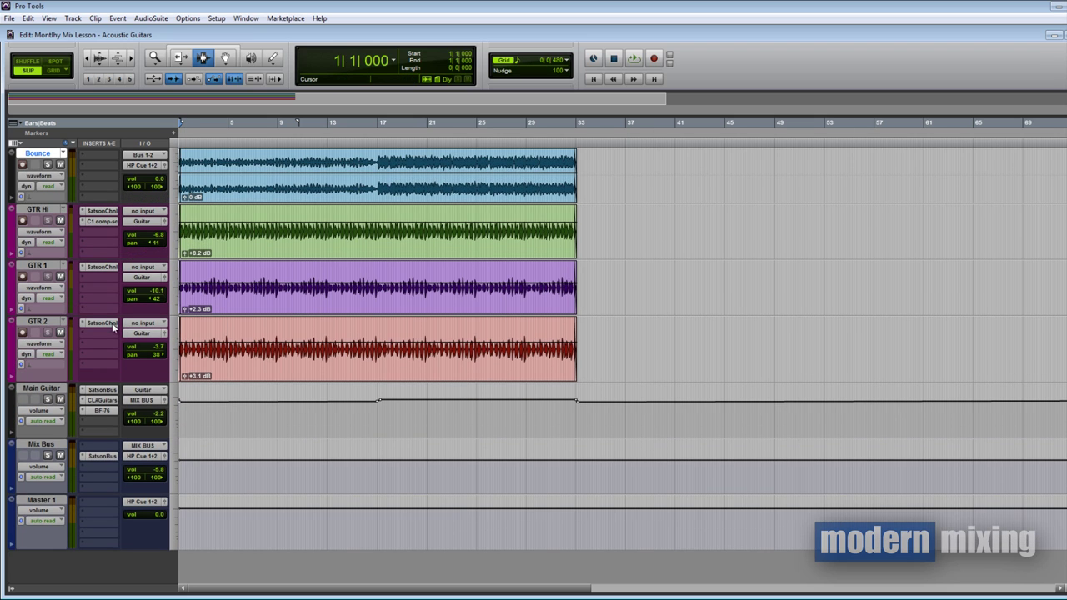
pyautogui.moveTo(112, 315); pyautogui.dragTo(115, 336)
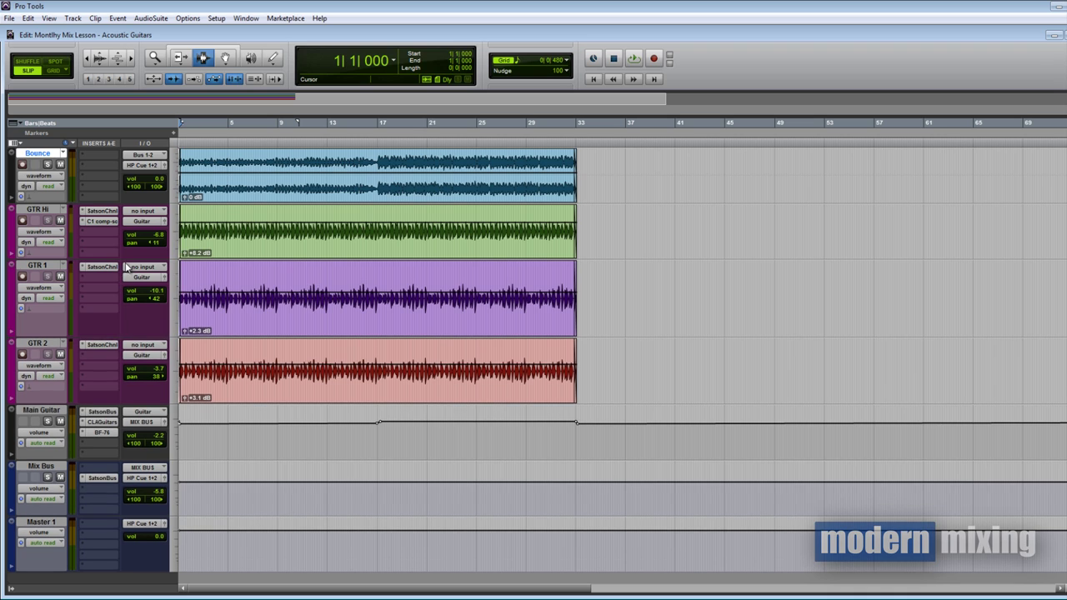
pyautogui.moveTo(125, 260); pyautogui.dragTo(139, 277)
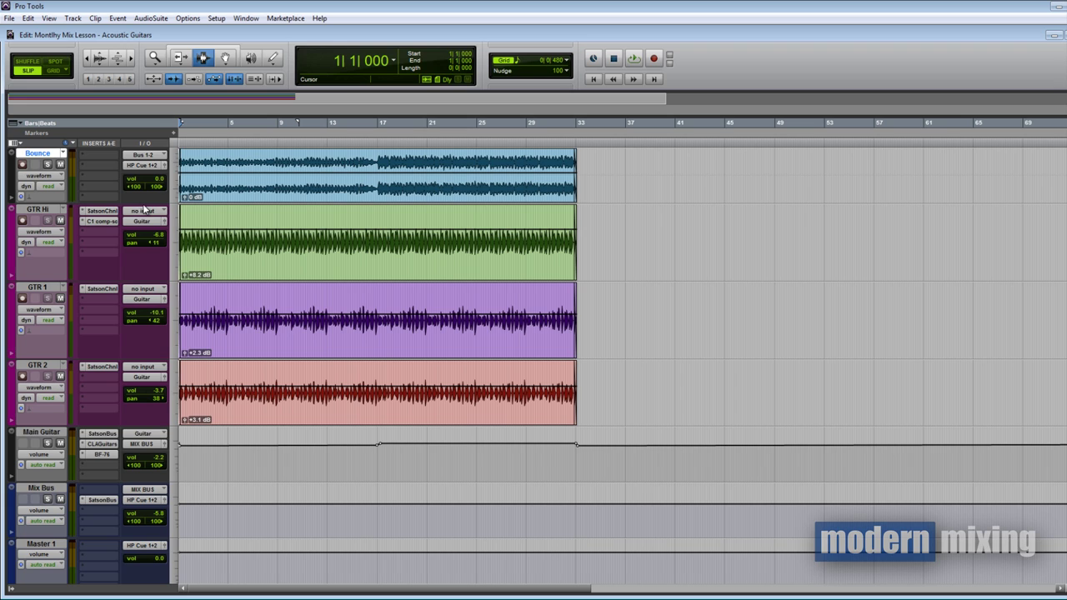
pyautogui.moveTo(111, 204); pyautogui.dragTo(113, 237)
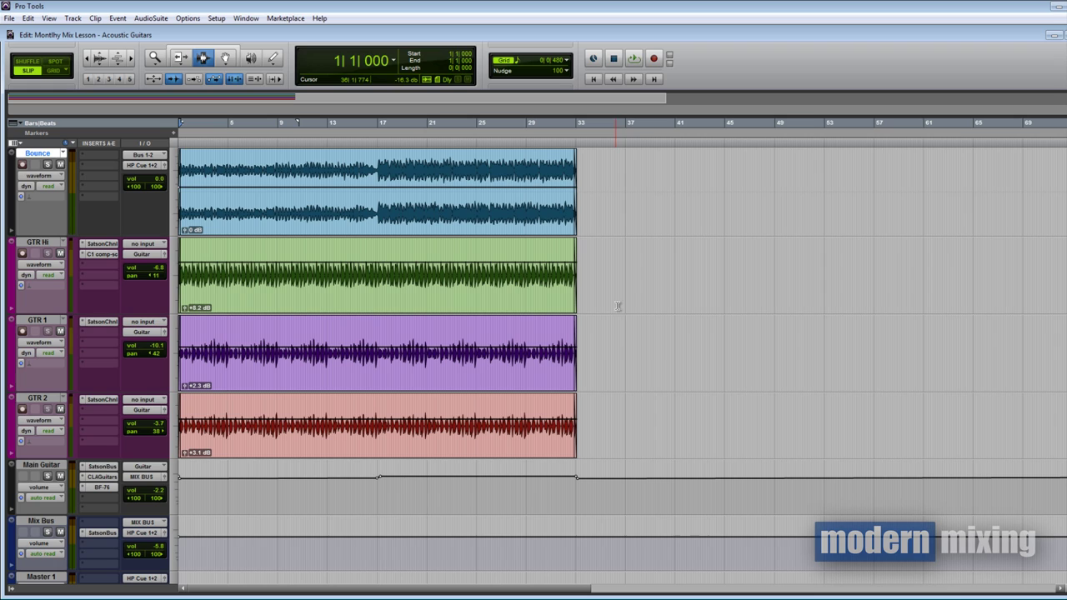
# Place the edit cursor in the GTR 1 and GTR 2 tracks around bars 39–40
pyautogui.click(616, 334)
pyautogui.click(658, 421)
pyautogui.click(673, 324)
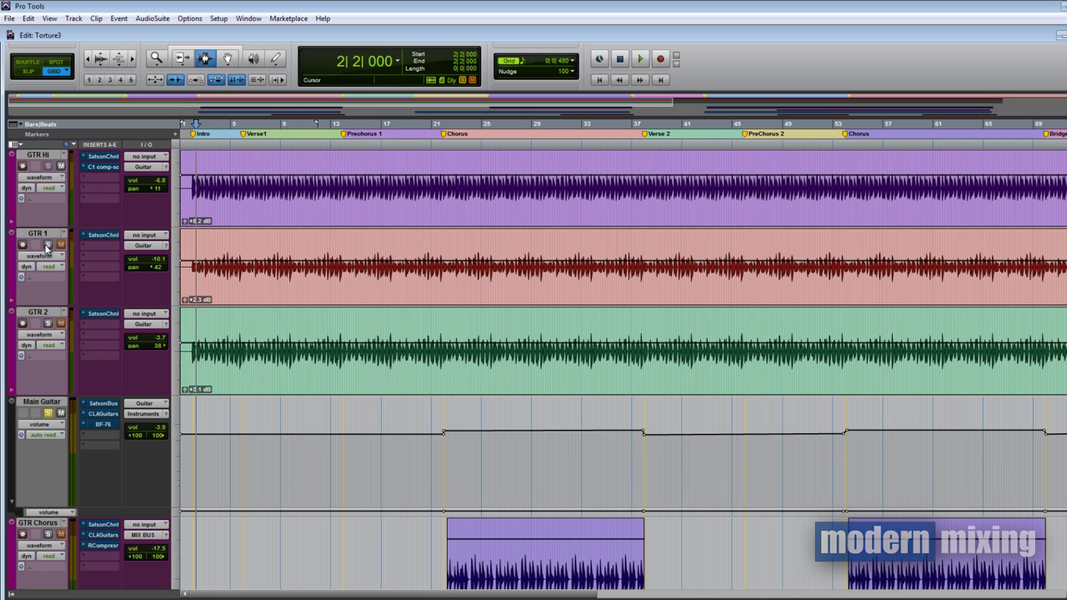
# Solo GTR Hi and play it from near bar 2, then stop
pyautogui.click(48, 166)
pyautogui.click(192, 143)
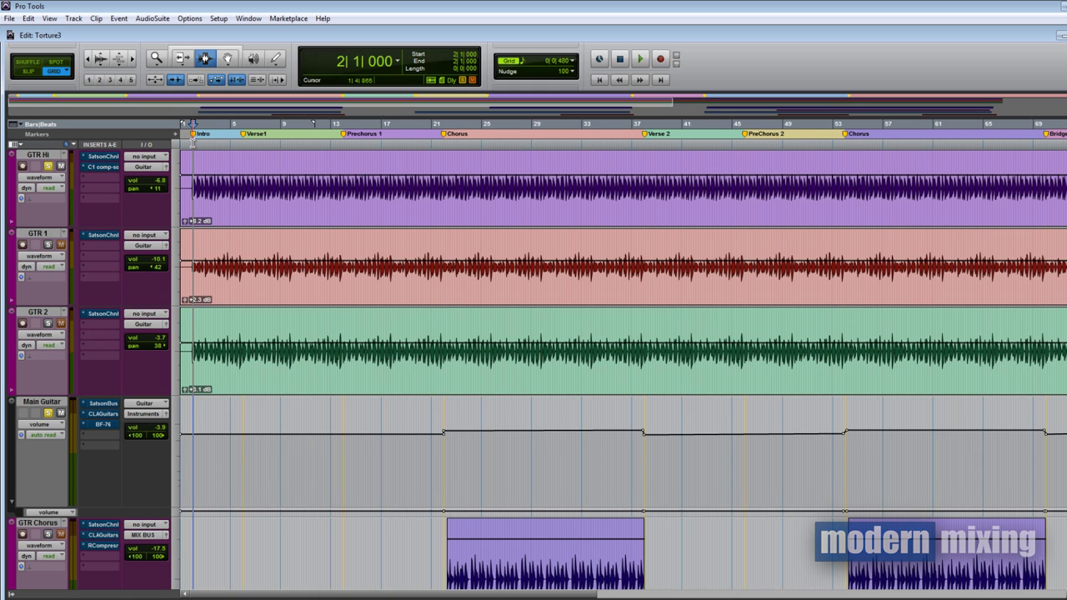
pyautogui.press('space')
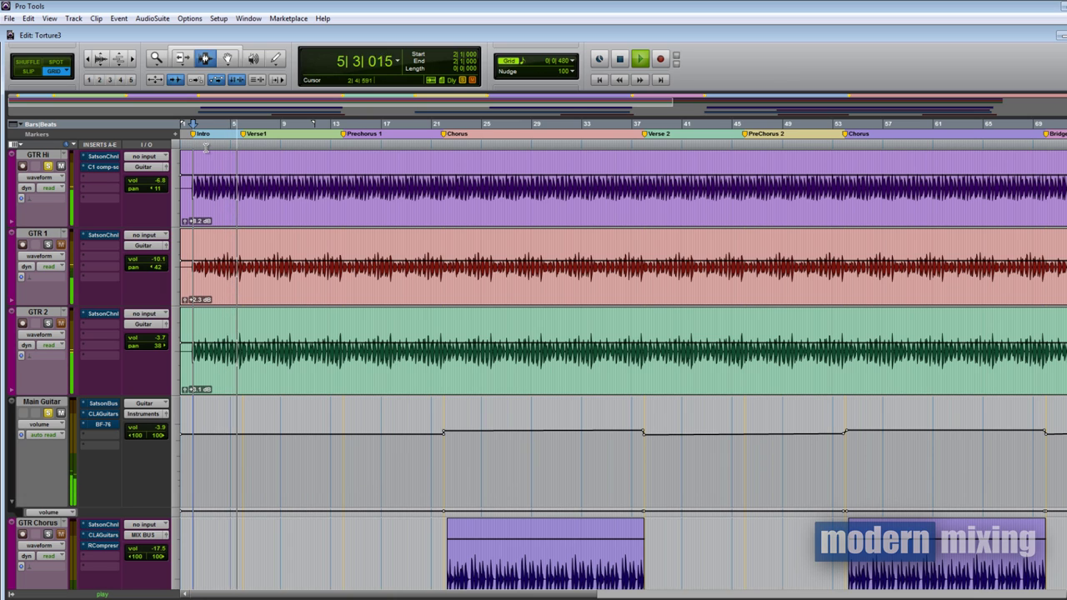
pyautogui.press('space')
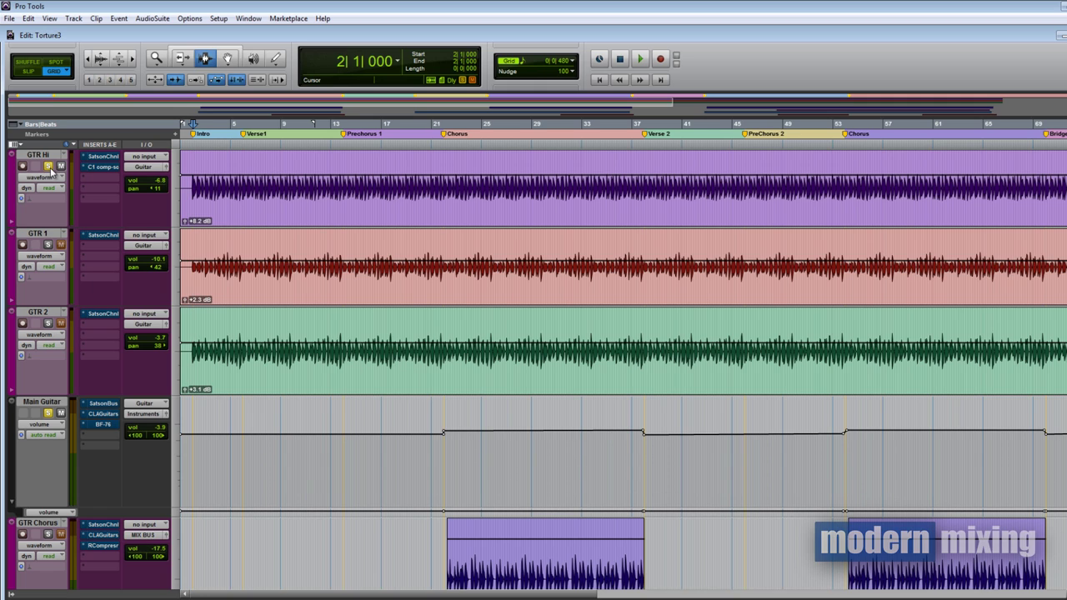
# Unsolo GTR Hi, solo GTR 1 and GTR 2, and play them twice from 1|4|480
pyautogui.click(47, 167)
pyautogui.click(49, 245)
pyautogui.click(47, 324)
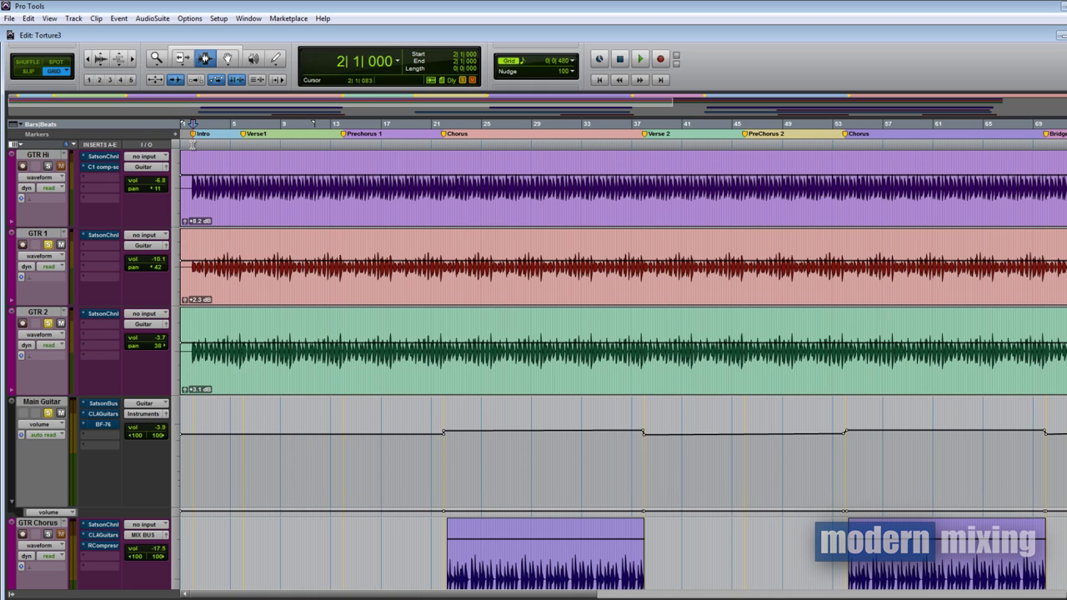
pyautogui.click(193, 147)
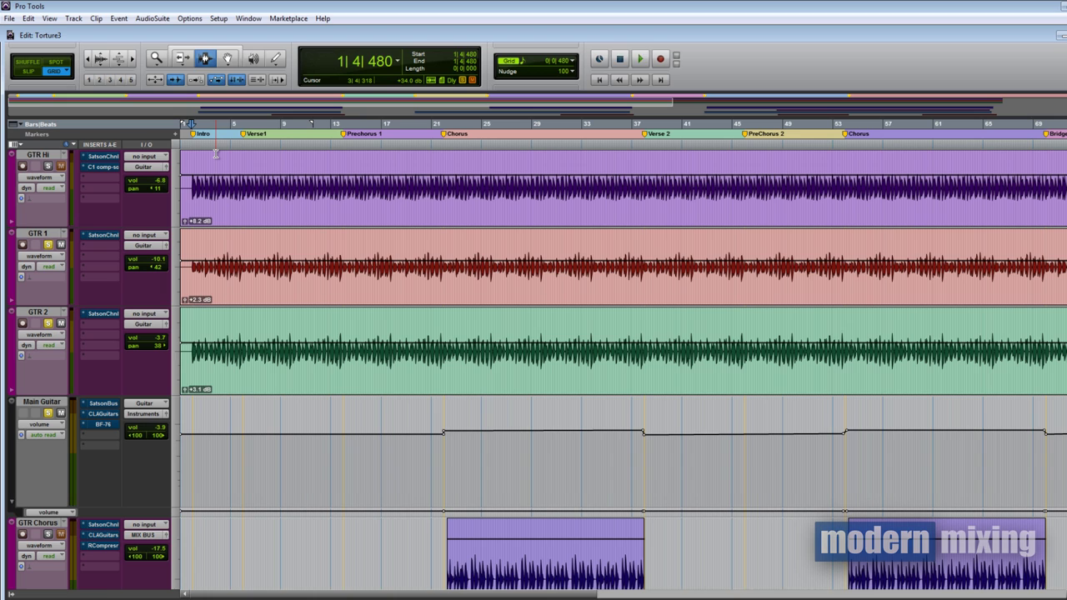
pyautogui.press('space')
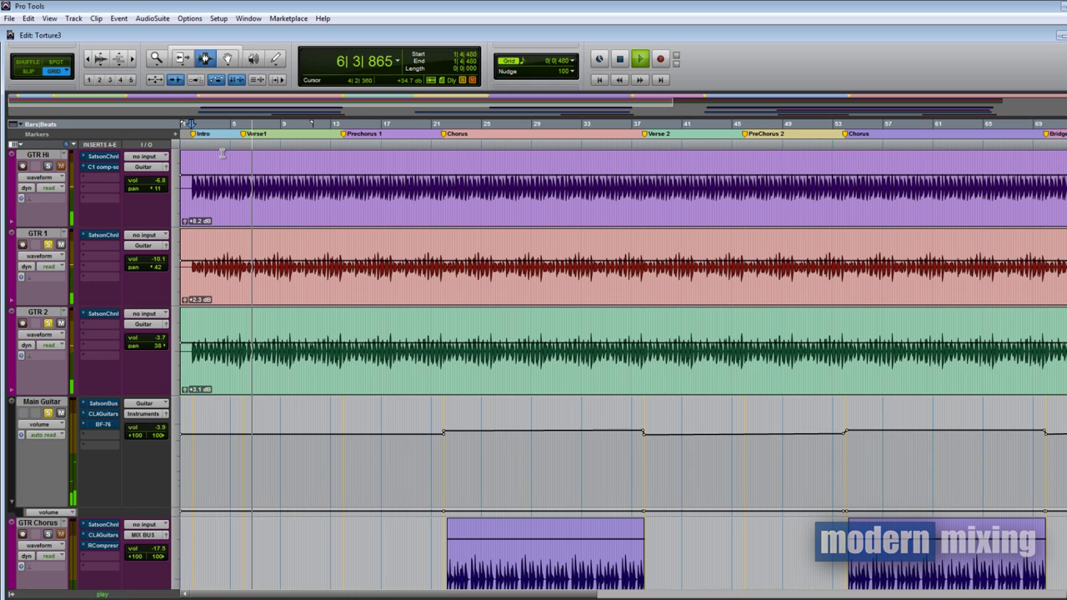
pyautogui.press('space')
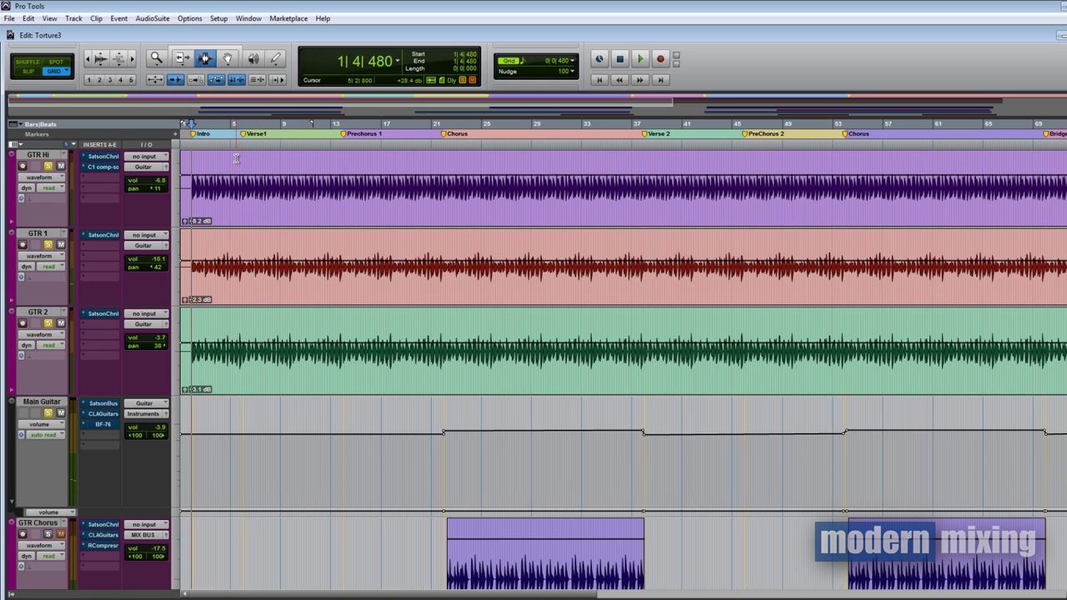
pyautogui.press('space')
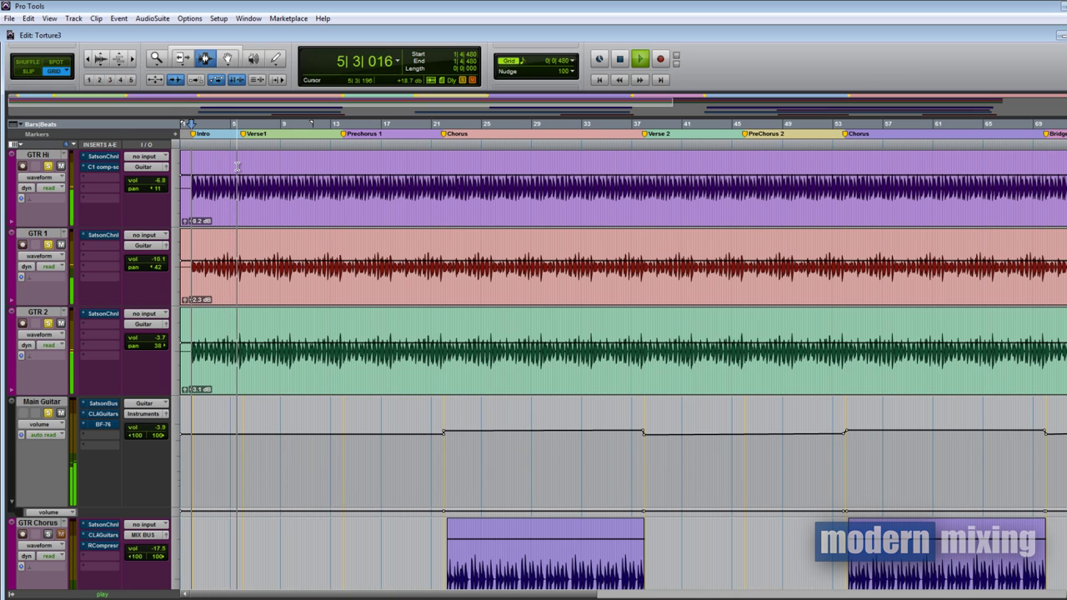
pyautogui.press('space')
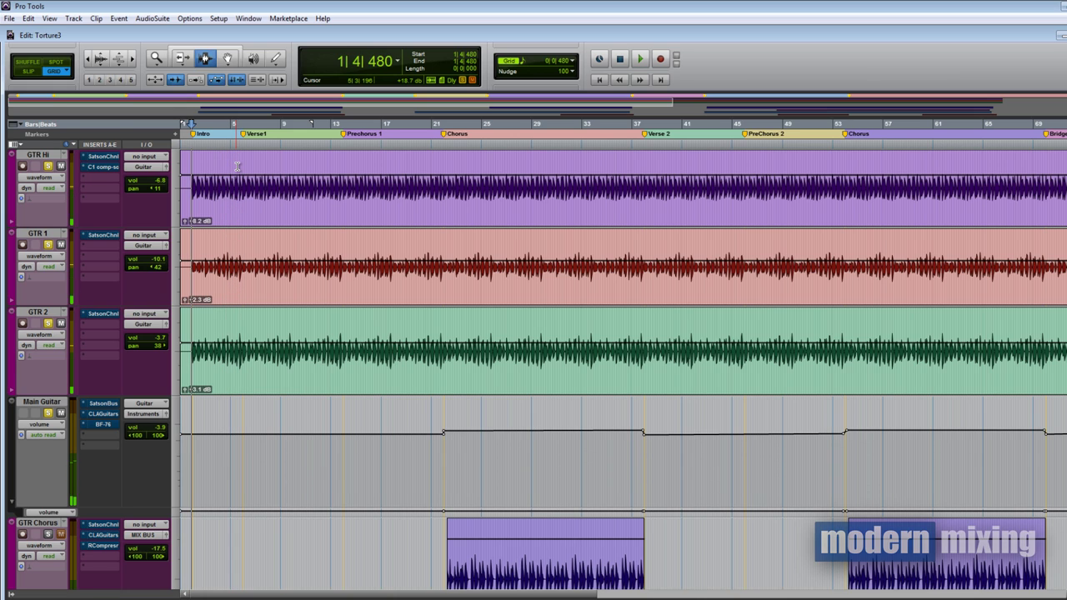
# Unsolo GTR 2, then review GTR Hi's Satson Channel plugin and close it
pyautogui.click(47, 323)
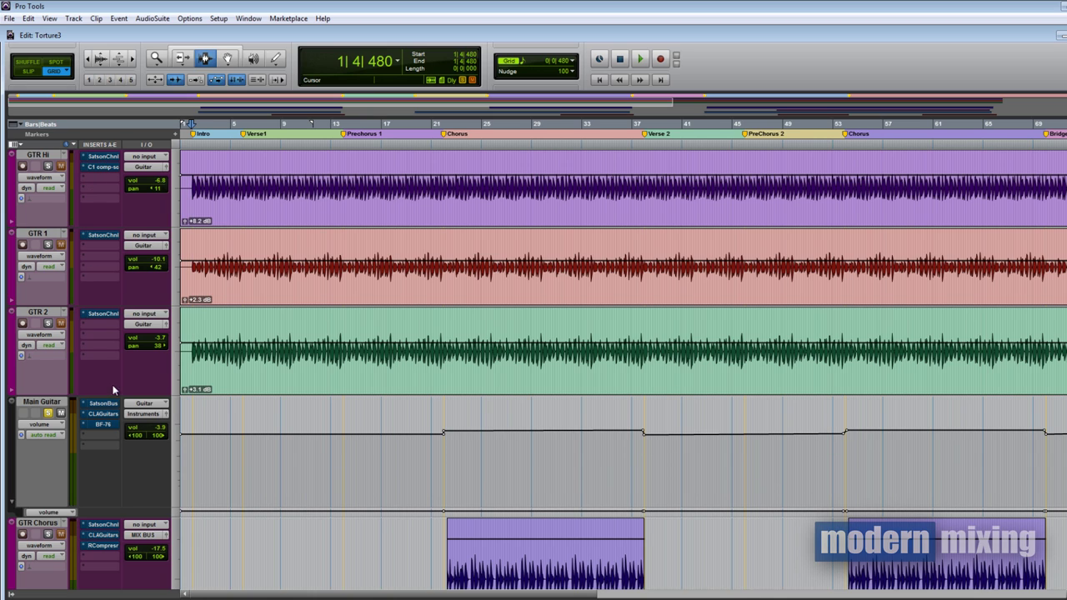
pyautogui.click(104, 156)
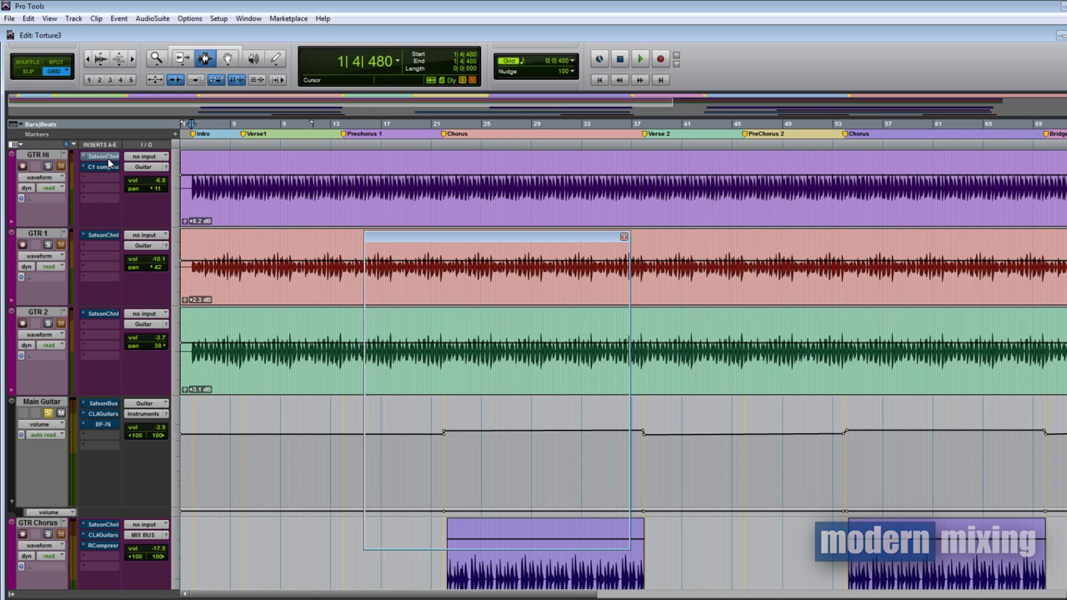
pyautogui.moveTo(517, 252); pyautogui.dragTo(443, 146)
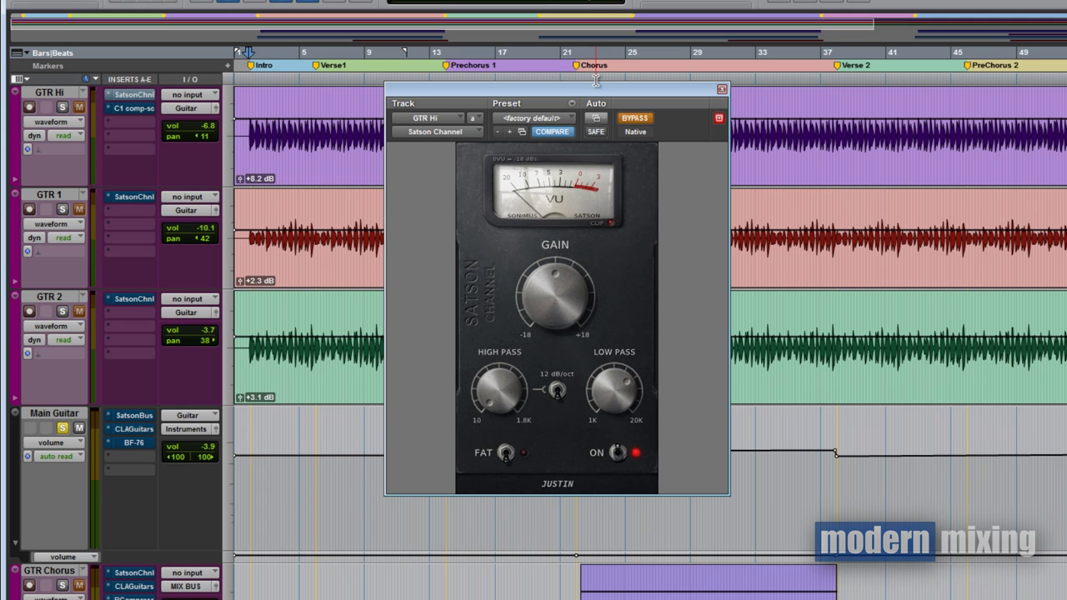
pyautogui.moveTo(555, 86); pyautogui.dragTo(511, 61)
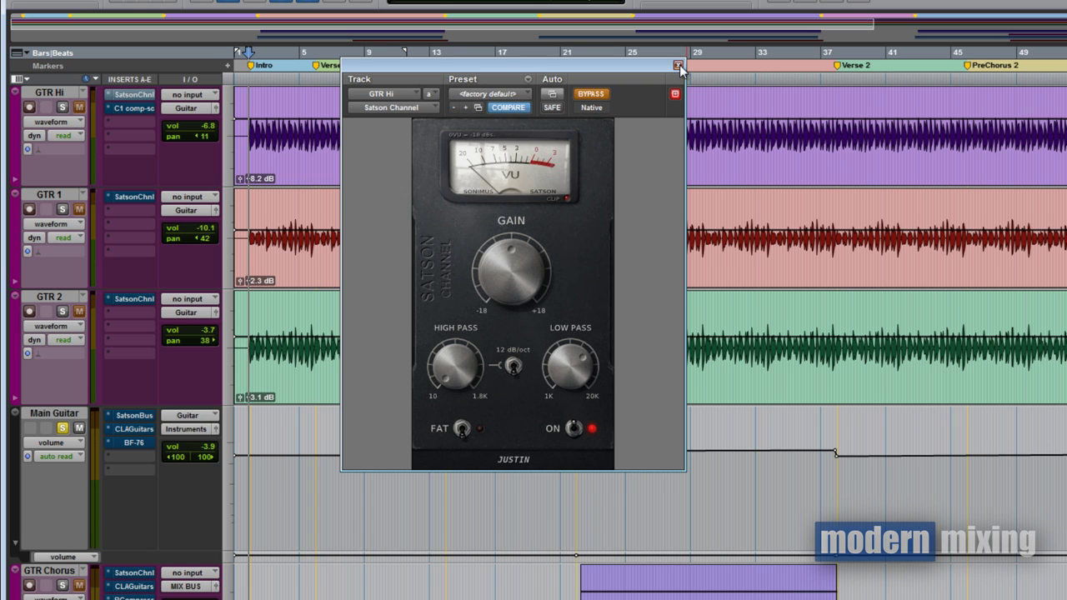
pyautogui.click(679, 64)
# Review GTR Hi's C1 Compressor Side Chain (threshold -34.5, ratio 14.25:1), then close it
pyautogui.click(153, 112)
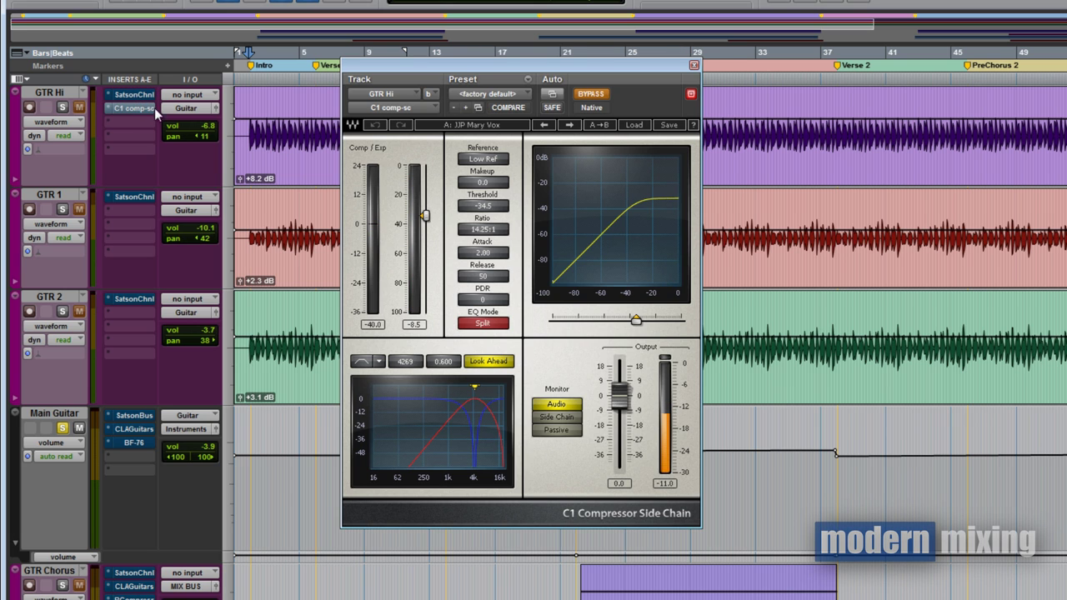
pyautogui.moveTo(532, 65); pyautogui.dragTo(663, 78)
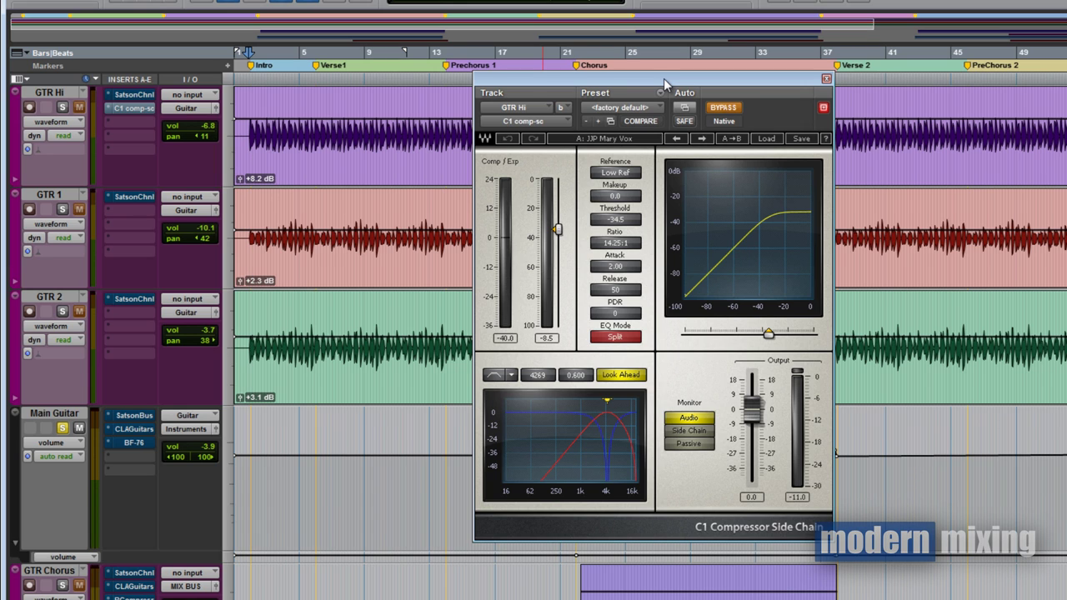
pyautogui.moveTo(664, 78); pyautogui.dragTo(634, 75)
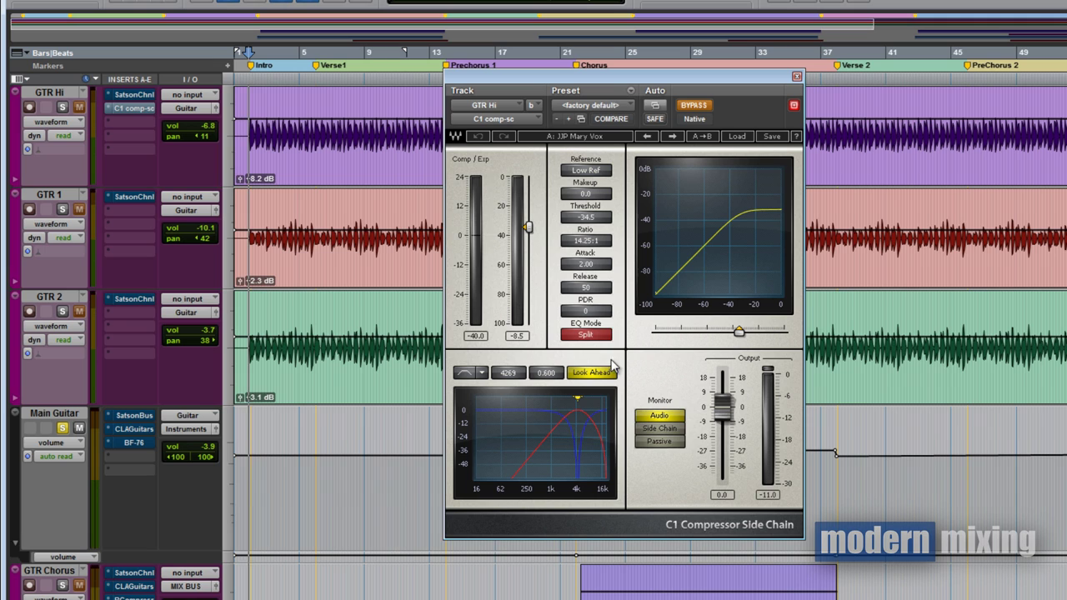
pyautogui.click(796, 77)
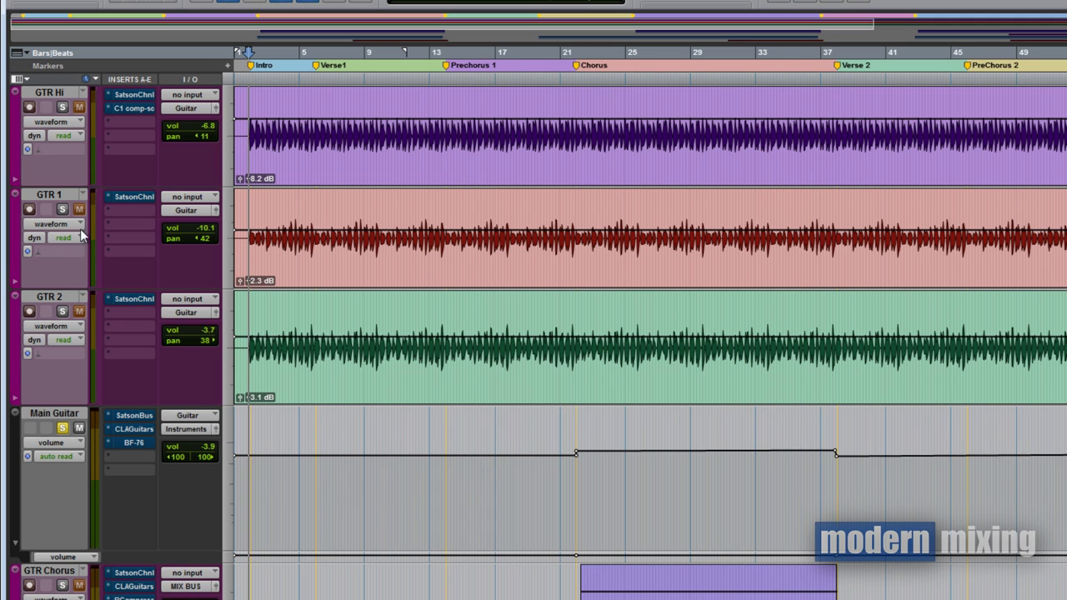
# Check GTR 1's Satson Channel plugin, then switch to GTR 2's Satson Channel settings
pyautogui.click(125, 197)
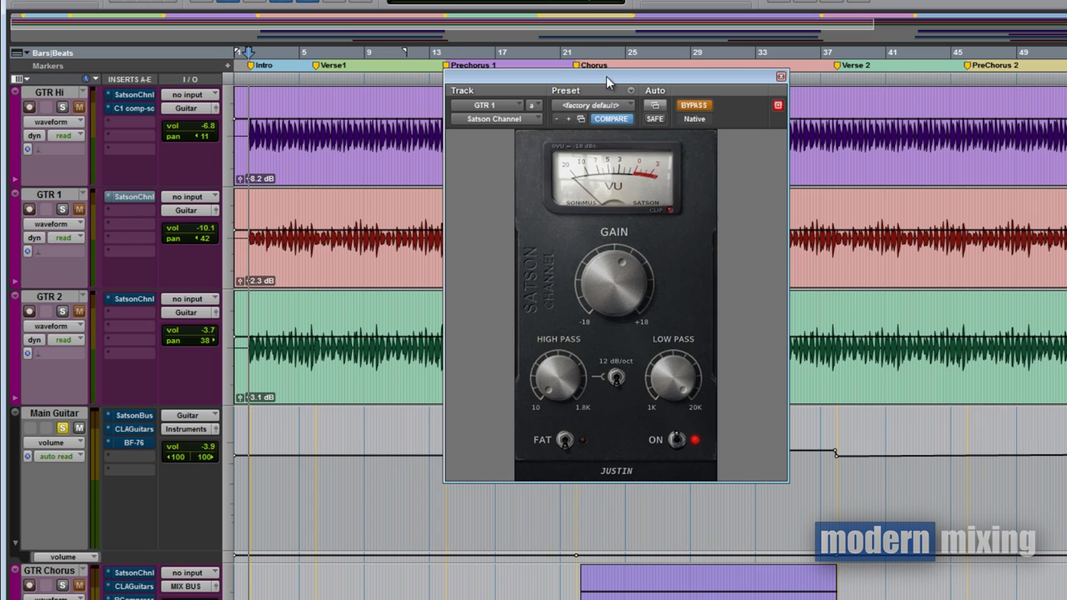
pyautogui.click(780, 77)
pyautogui.click(128, 298)
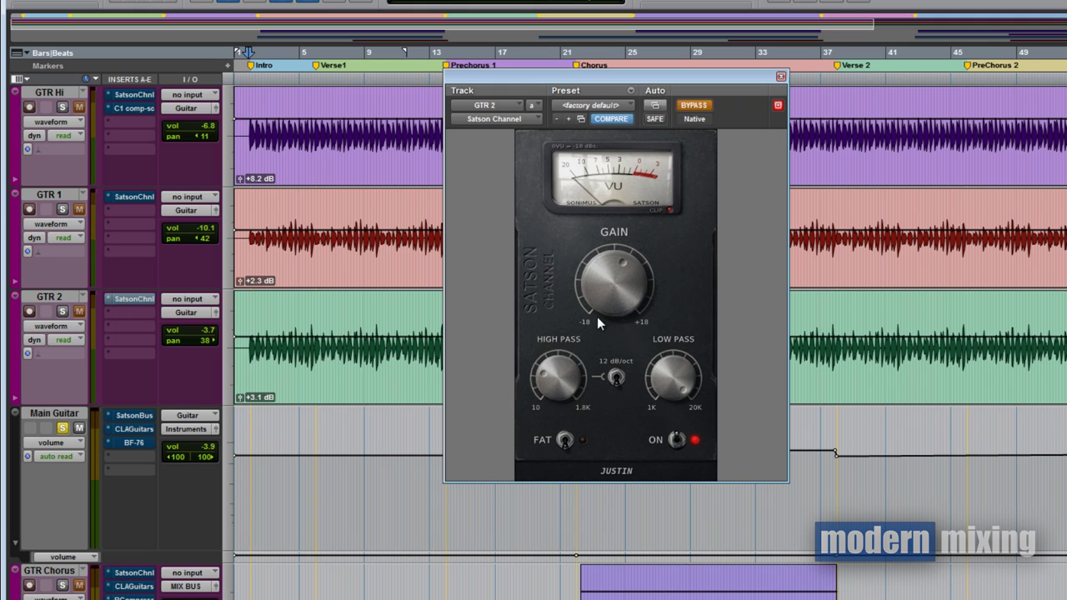
# Close GTR 2's Satson Channel, then review Main Guitar's Satson Buss at its default and close it
pyautogui.click(782, 77)
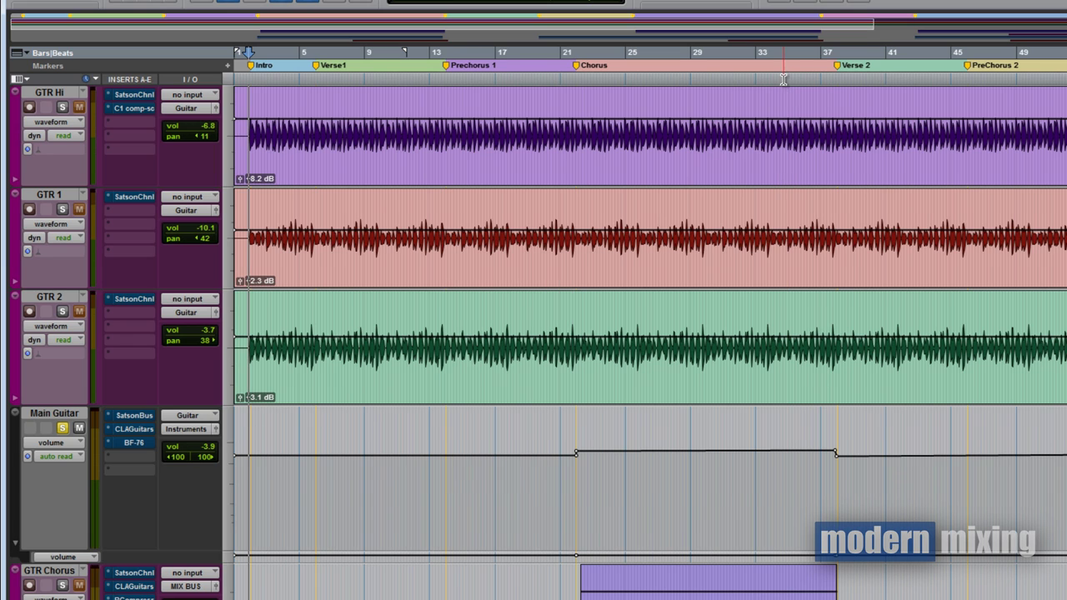
pyautogui.click(143, 415)
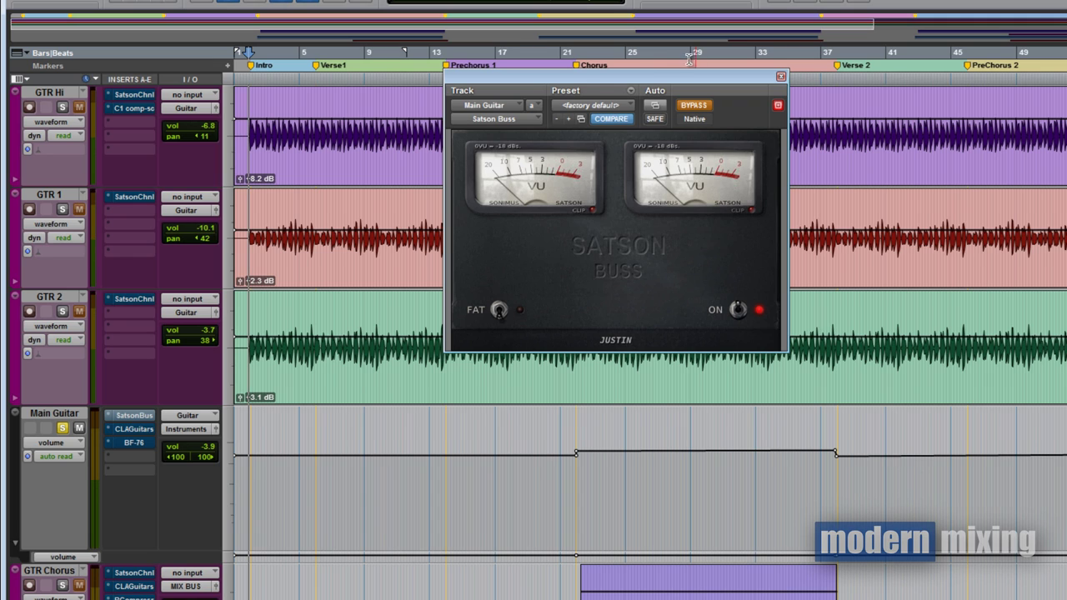
pyautogui.moveTo(649, 76); pyautogui.dragTo(670, 118)
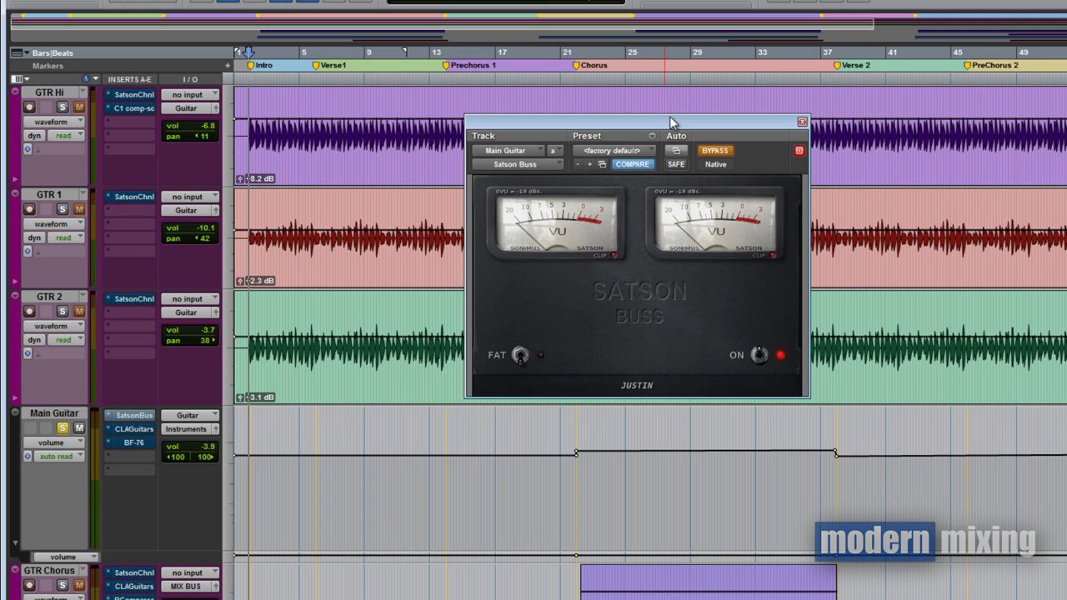
pyautogui.moveTo(670, 117); pyautogui.dragTo(644, 106)
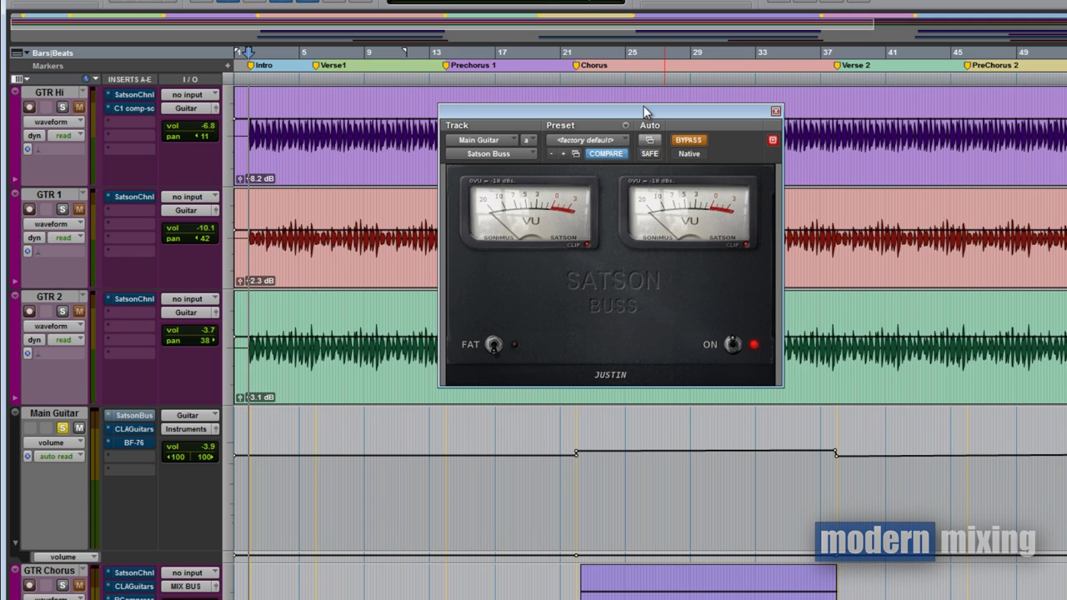
pyautogui.click(776, 111)
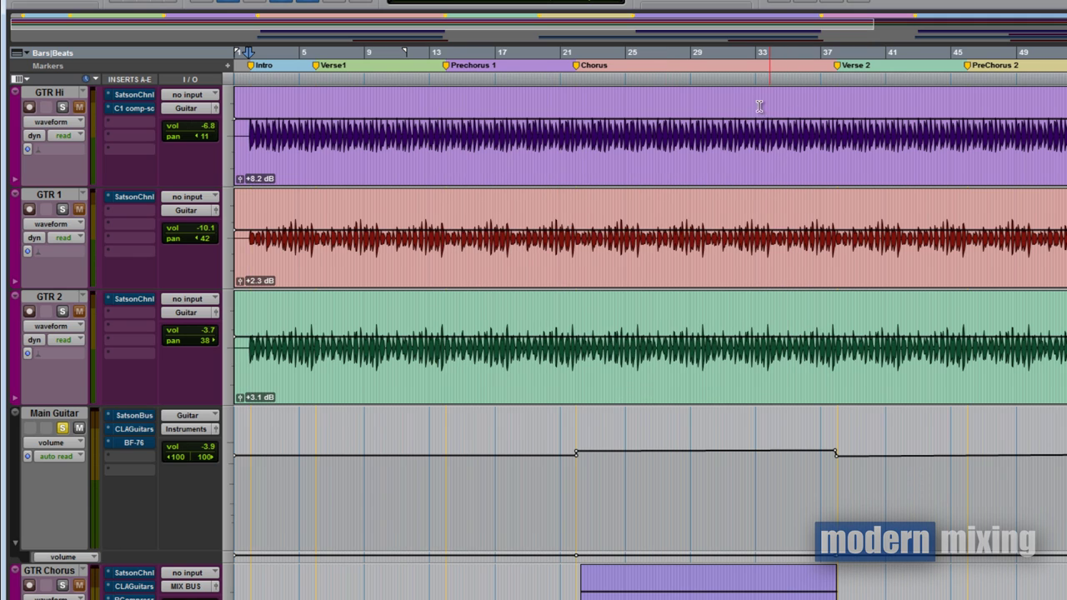
# Open Main Guitar's CLA Guitars plugin, position its window, and look over its Clean amp settings
pyautogui.click(138, 430)
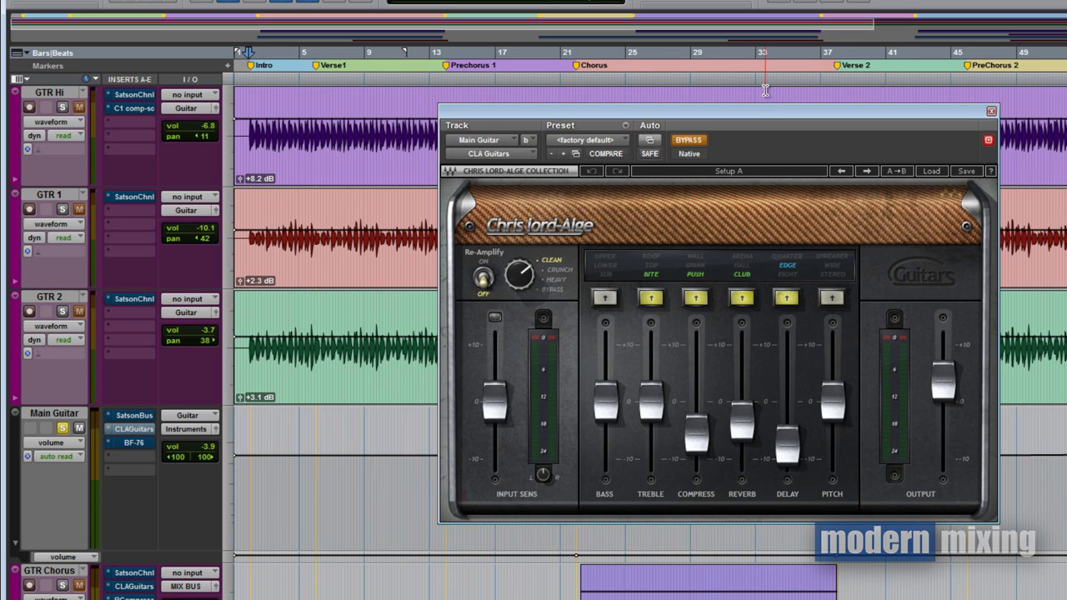
pyautogui.moveTo(762, 114); pyautogui.dragTo(662, 107)
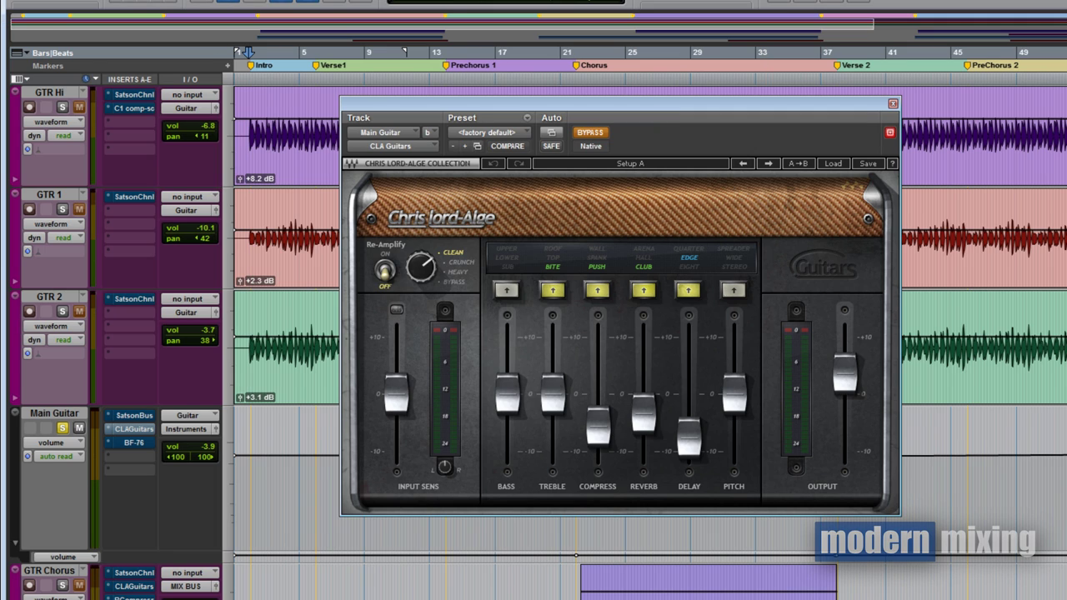
pyautogui.moveTo(719, 106); pyautogui.dragTo(733, 141)
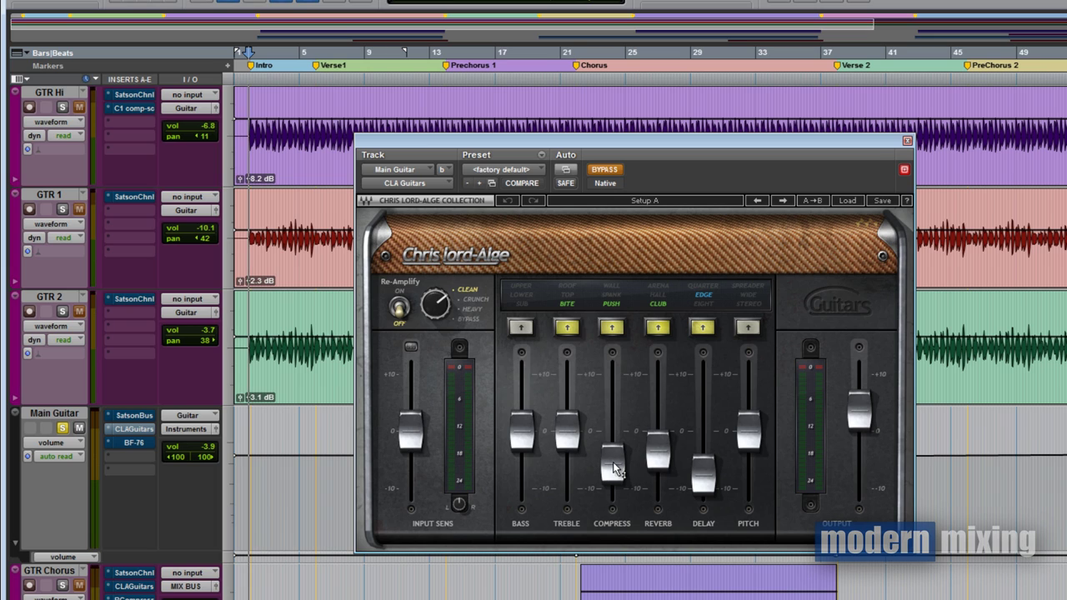
pyautogui.moveTo(608, 461)
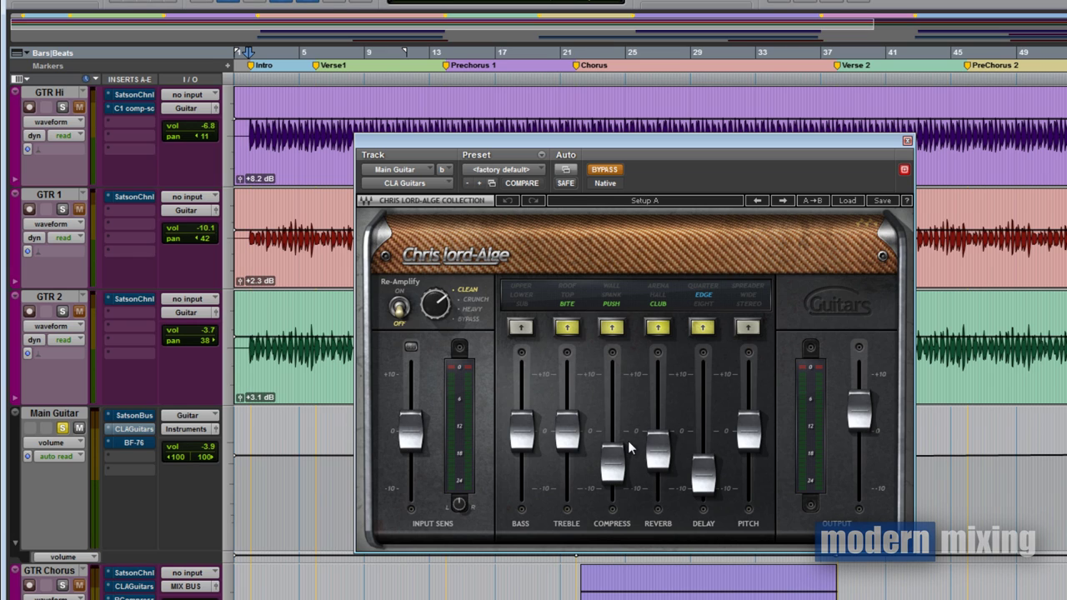
pyautogui.moveTo(668, 446)
pyautogui.moveTo(705, 483)
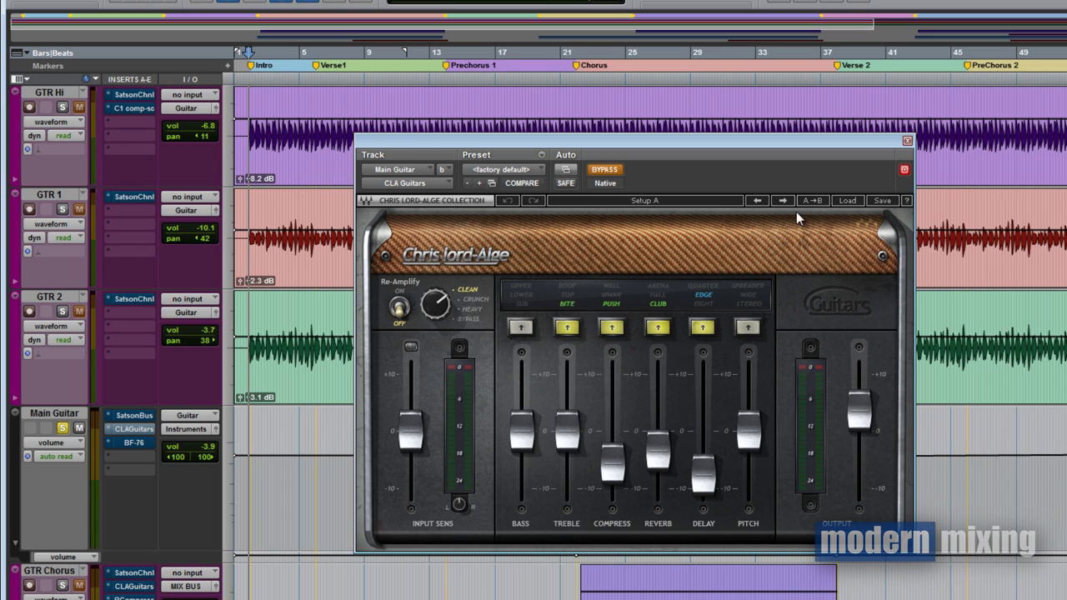
# Open Main Guitar's BF-76 peak limiter, position and review it at default, then close it
pyautogui.click(130, 443)
pyautogui.moveTo(658, 143); pyautogui.dragTo(774, 271)
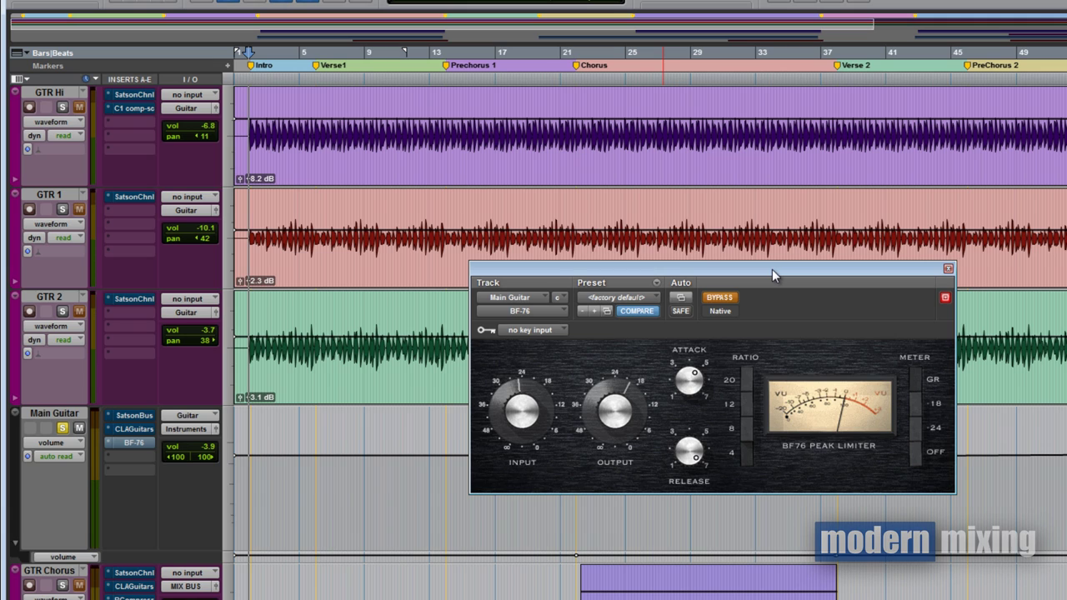
pyautogui.moveTo(772, 269); pyautogui.dragTo(755, 253)
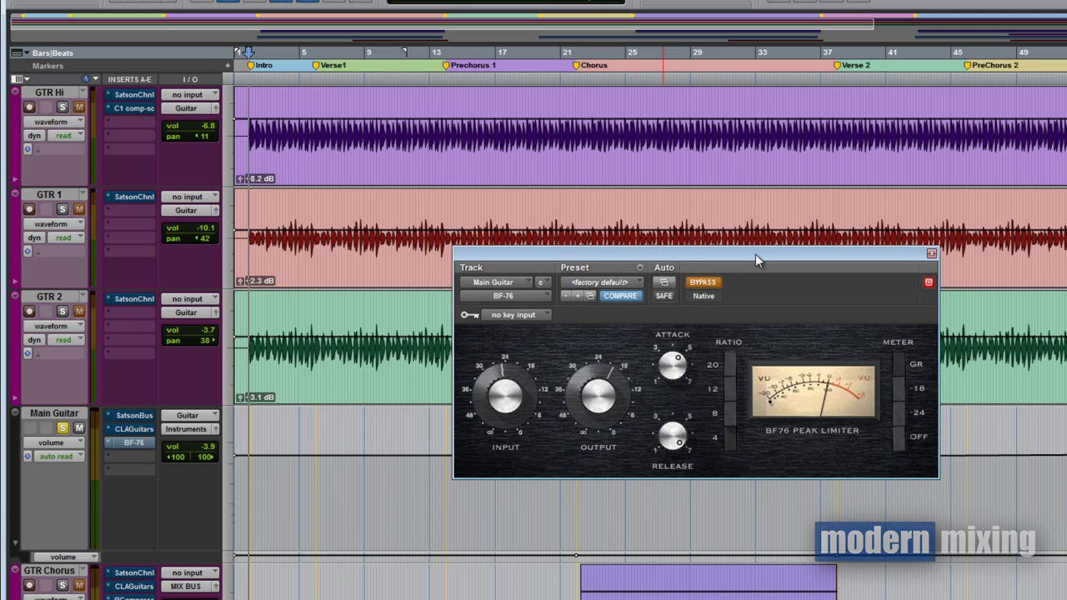
pyautogui.moveTo(755, 254); pyautogui.dragTo(754, 268)
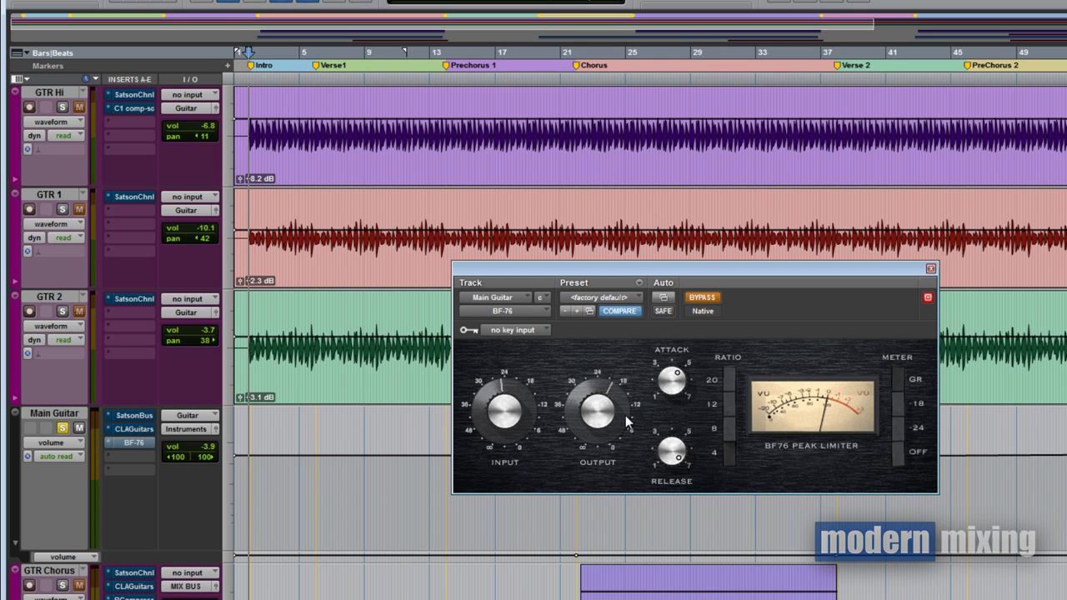
pyautogui.click(930, 268)
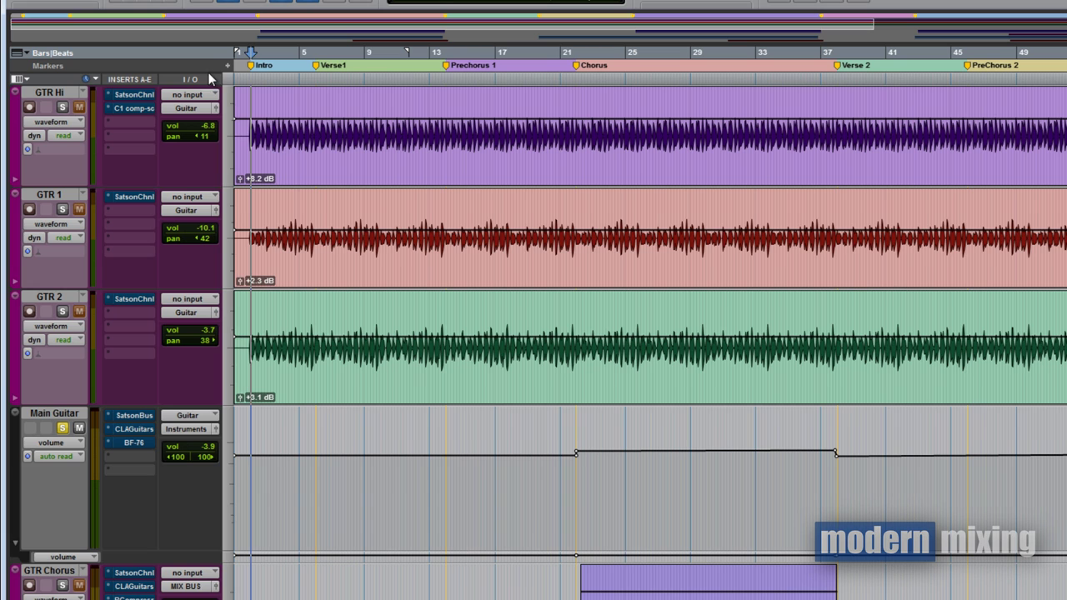
# Open GTR Hi's Satson Channel and C1 compressor plugins and arrange both windows side by side
pyautogui.click(129, 94)
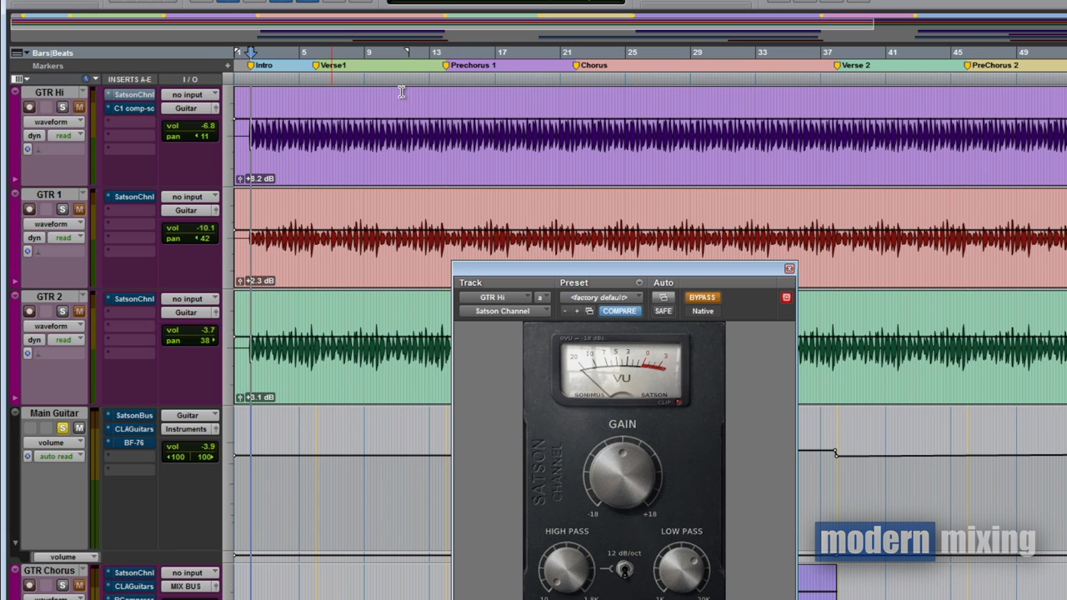
pyautogui.moveTo(581, 270); pyautogui.dragTo(536, 89)
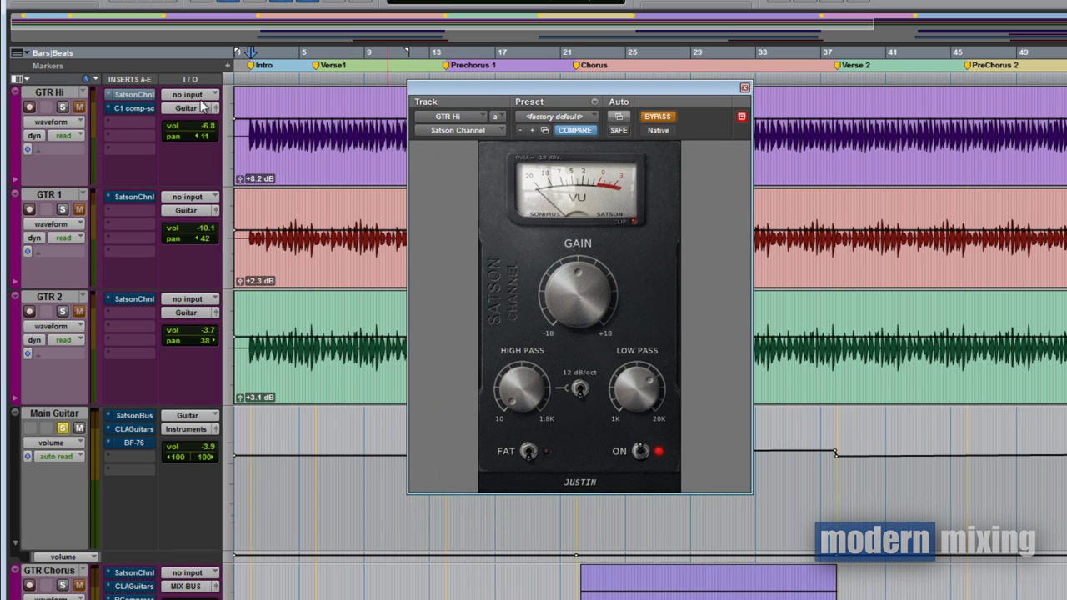
pyautogui.click(137, 109)
pyautogui.moveTo(107, 7); pyautogui.dragTo(885, 93)
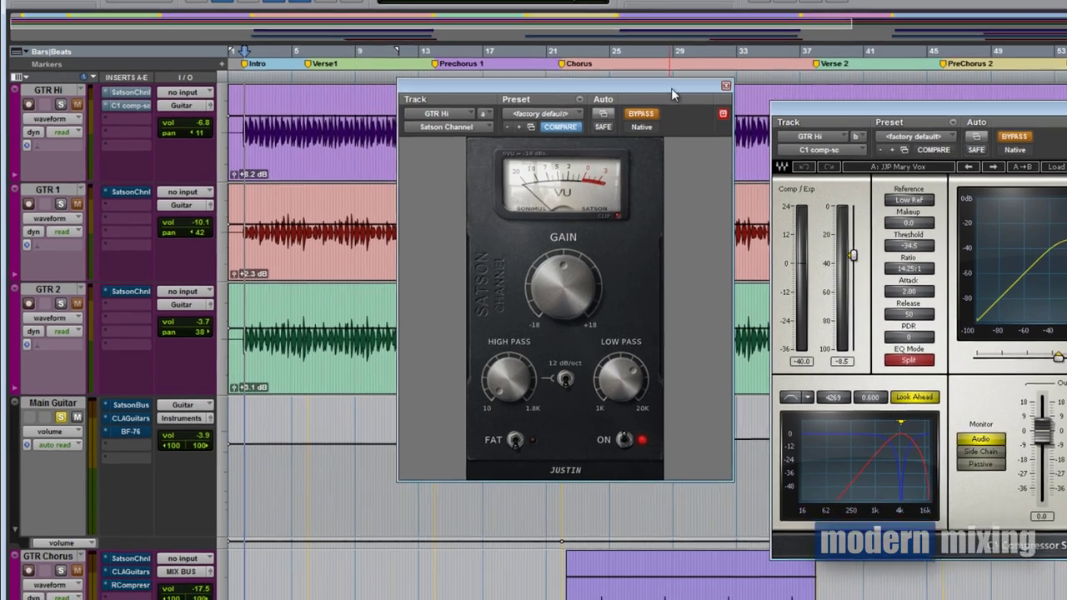
pyautogui.moveTo(688, 89); pyautogui.dragTo(725, 132)
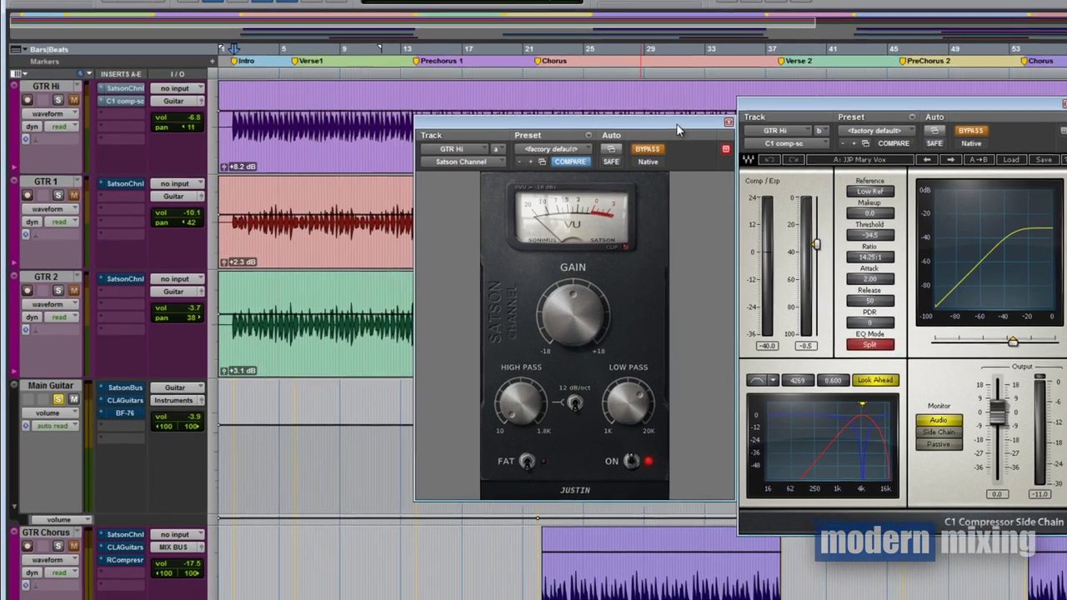
# During playback, solo GTR Hi, A/B the Satson and C1 bypass, then close both windows
pyautogui.press('space')
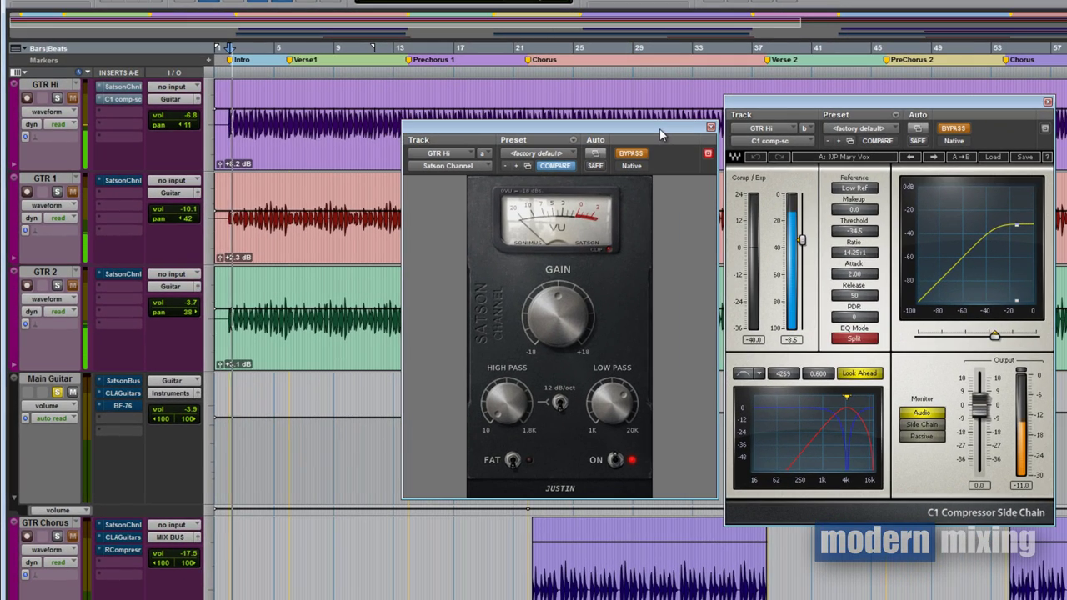
pyautogui.click(57, 99)
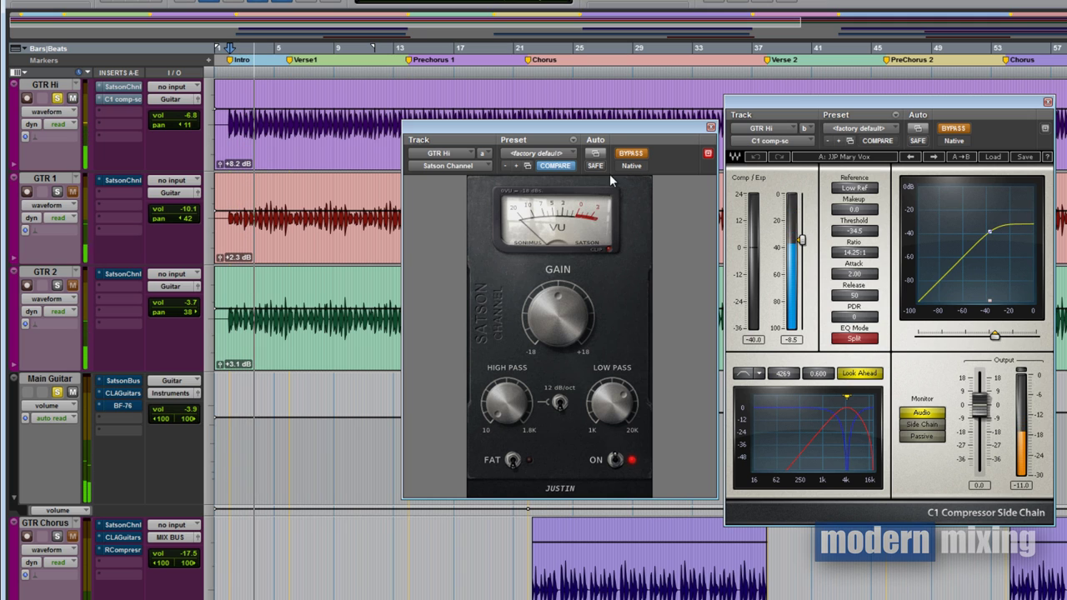
pyautogui.click(630, 152)
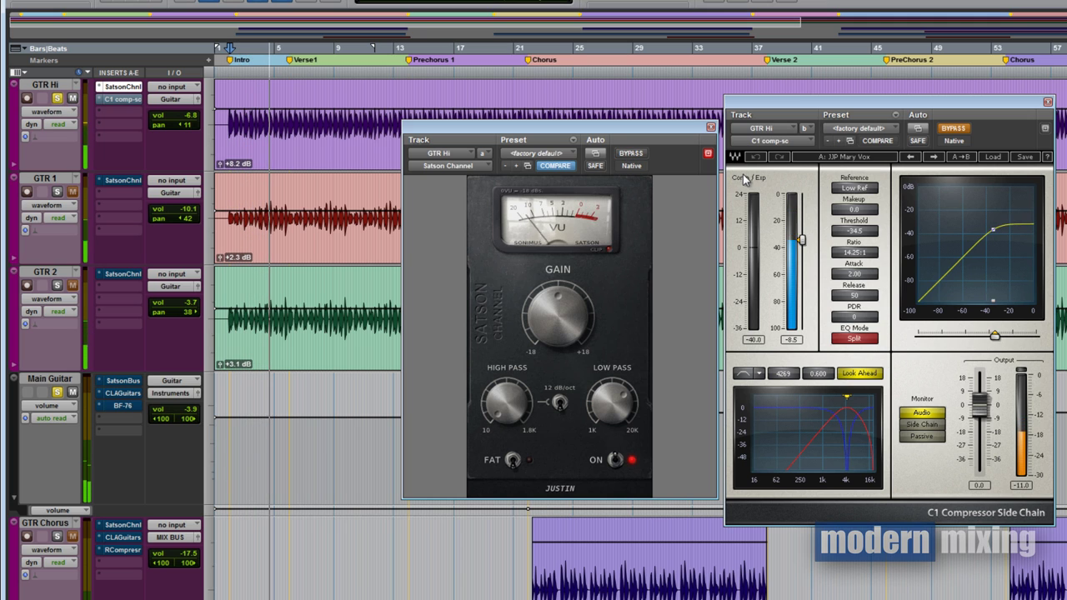
pyautogui.click(954, 129)
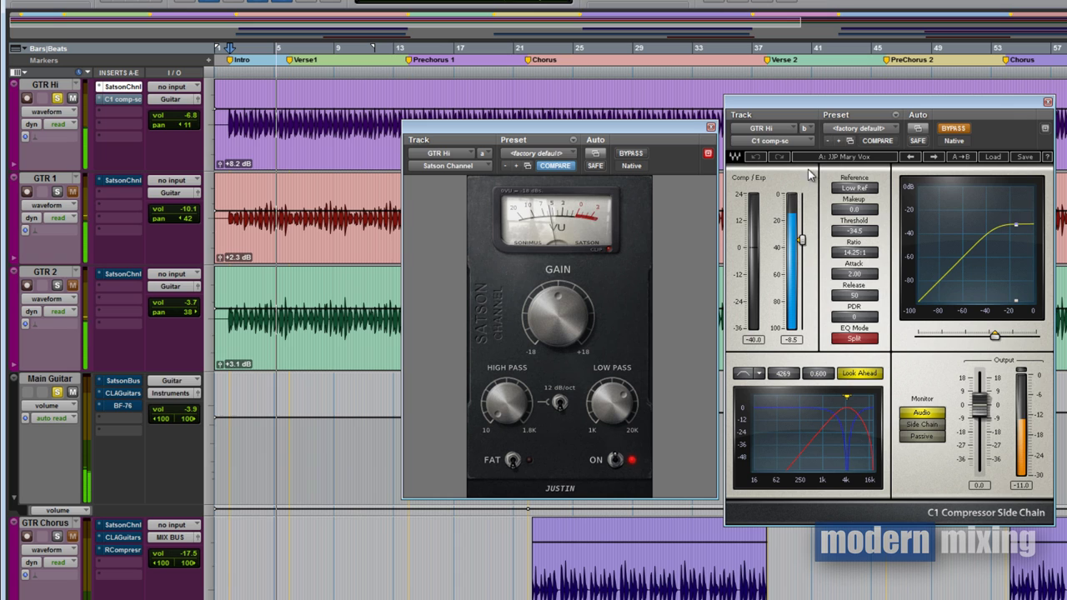
pyautogui.click(954, 129)
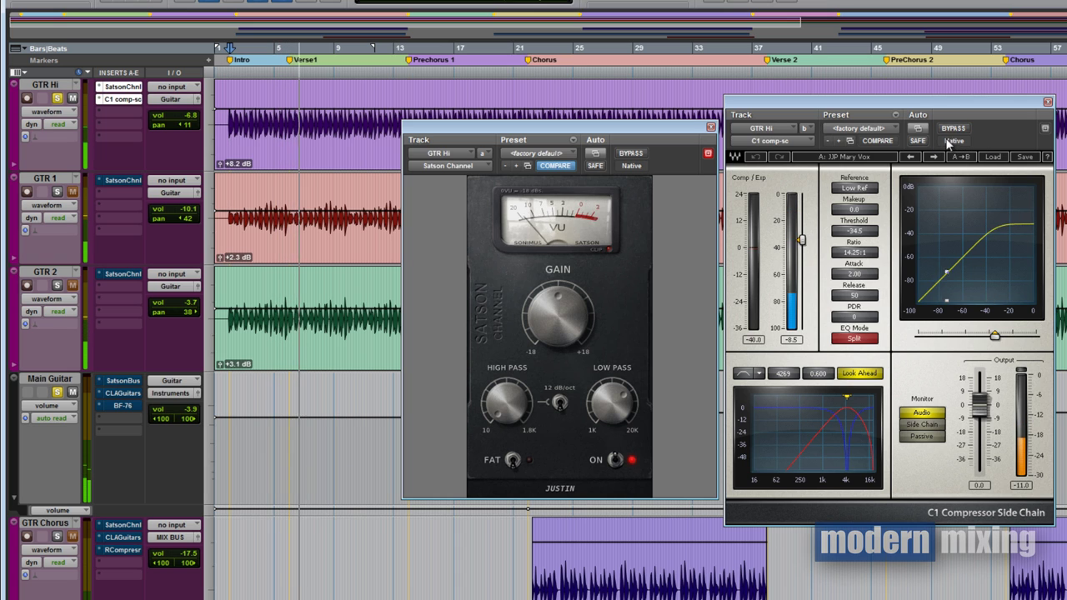
pyautogui.click(1048, 102)
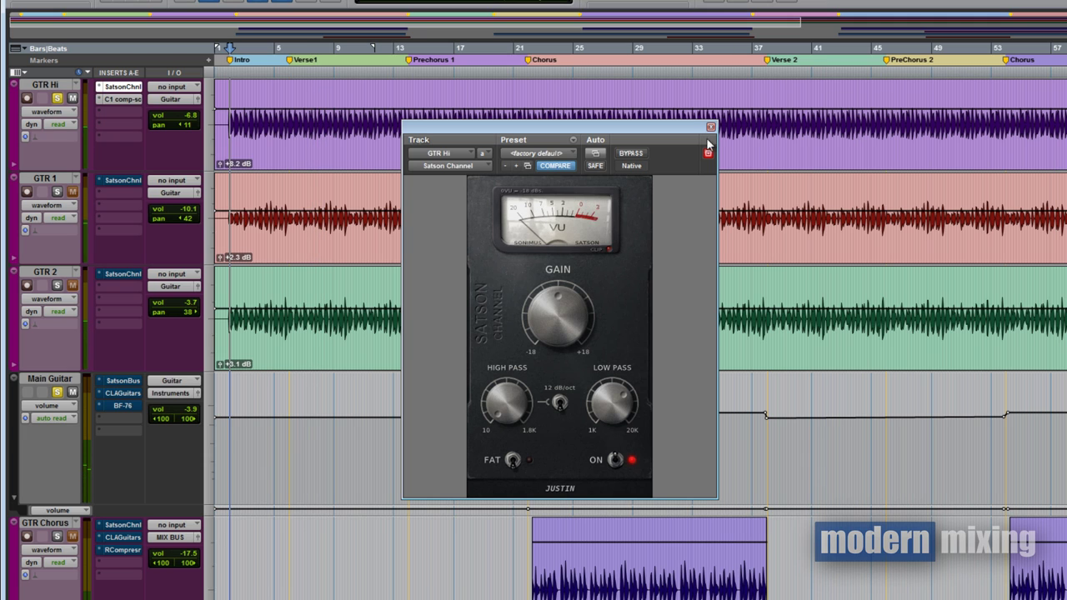
pyautogui.click(710, 126)
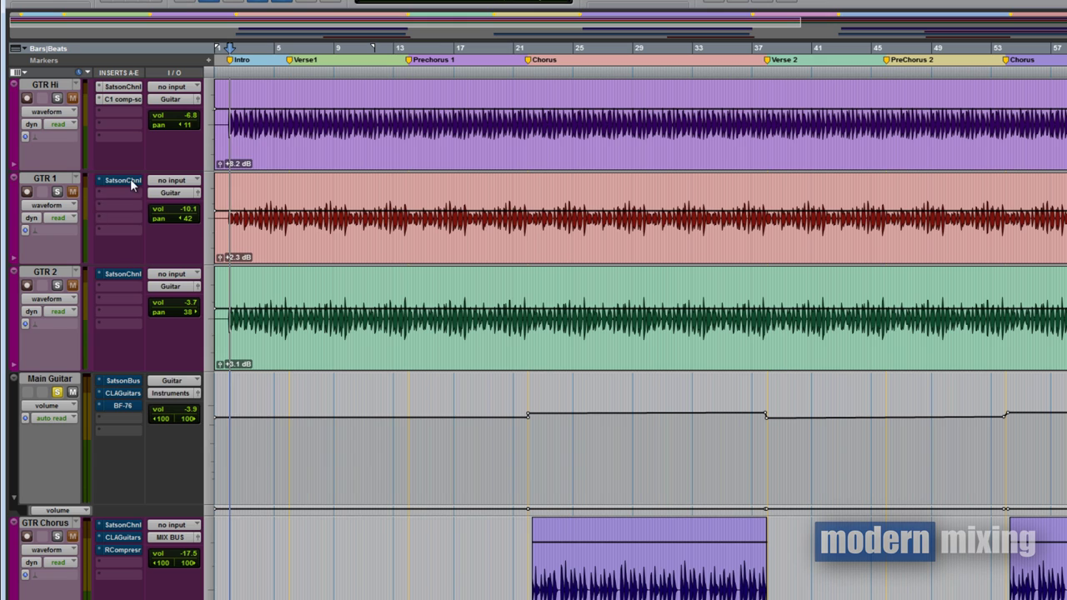
# Solo GTR 1, take its Satson Channel out of bypass, and close its window
pyautogui.click(56, 192)
pyautogui.click(123, 180)
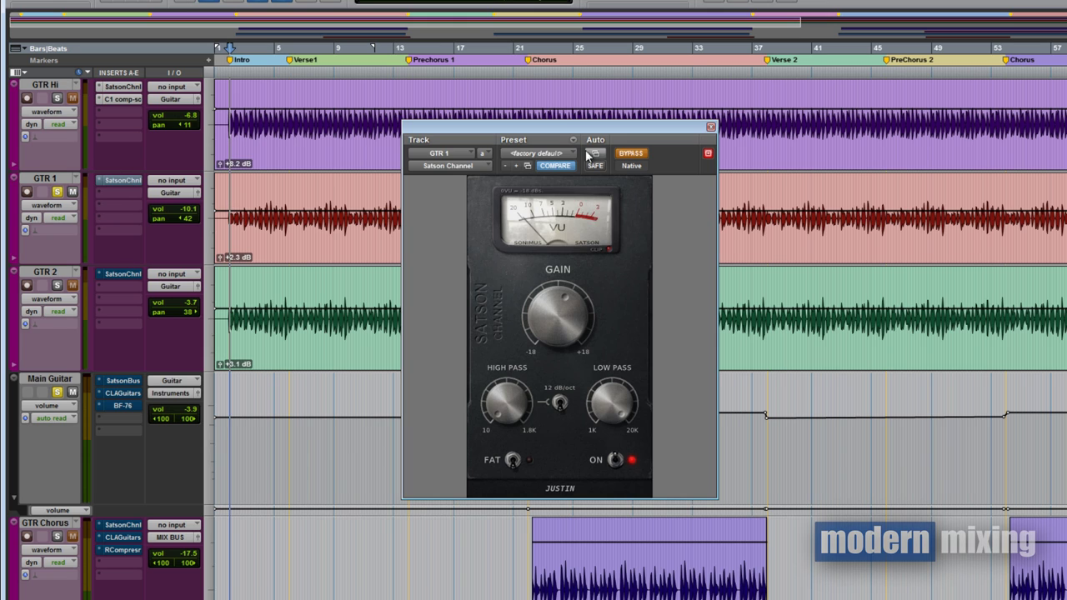
pyautogui.click(630, 154)
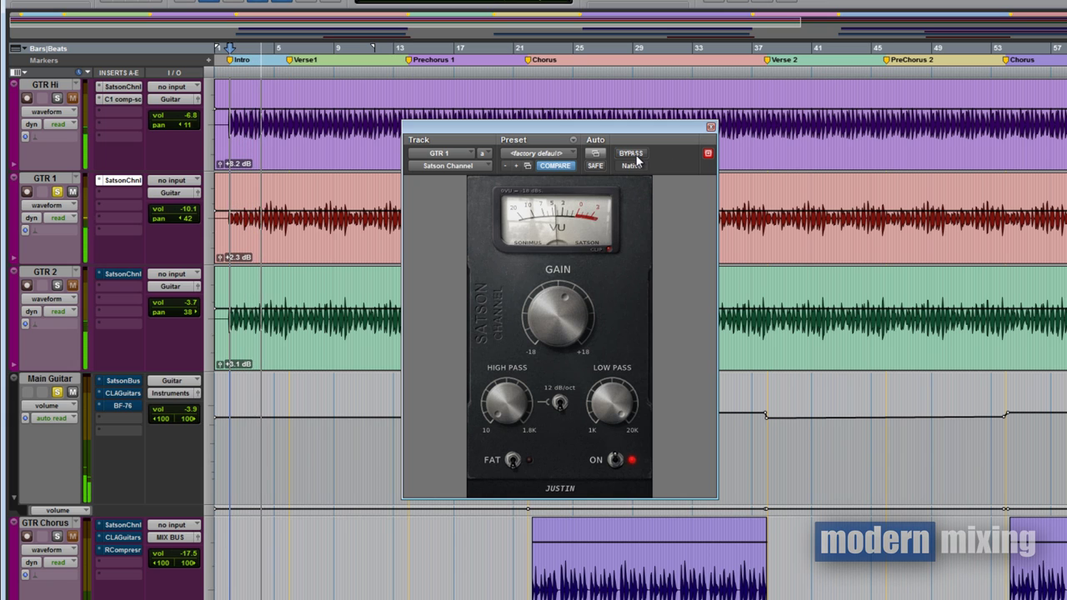
pyautogui.click(711, 128)
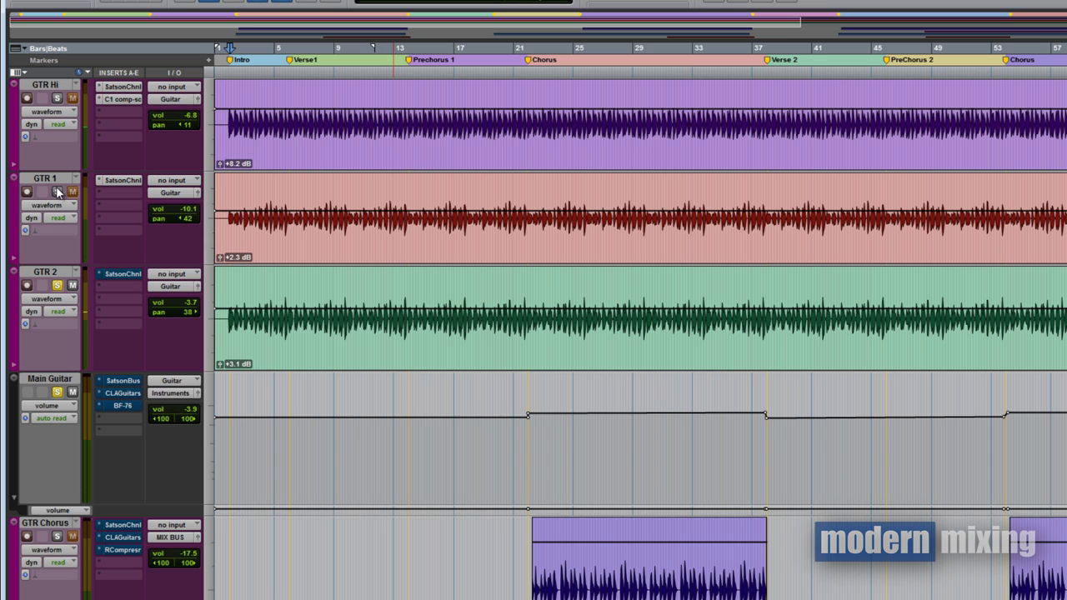
# Take GTR 2's Satson Channel out of bypass, stop playback and unsolo GTR 1
pyautogui.click(123, 274)
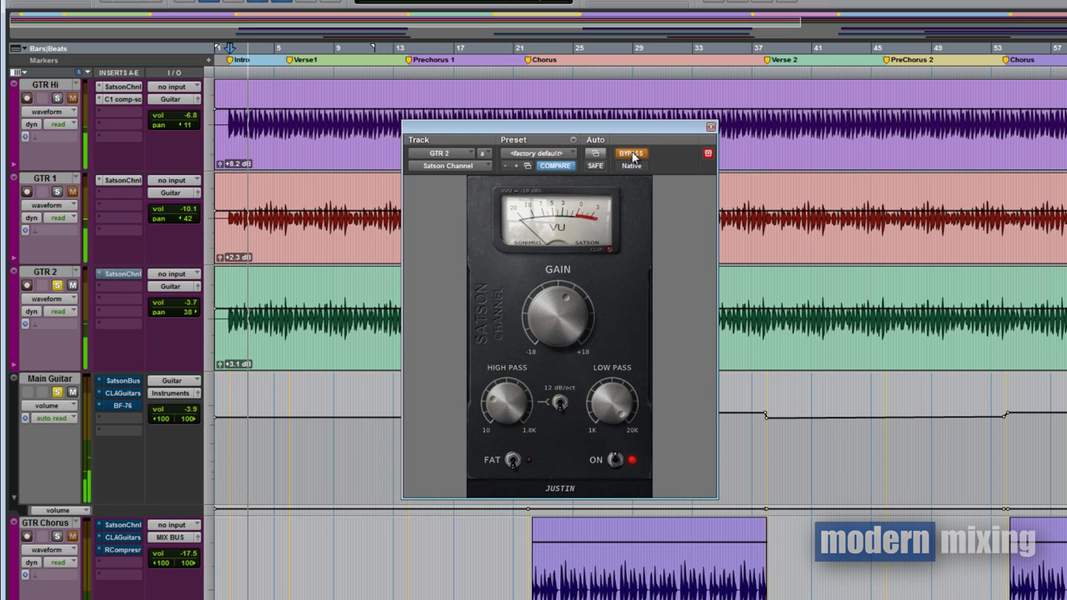
pyautogui.click(631, 154)
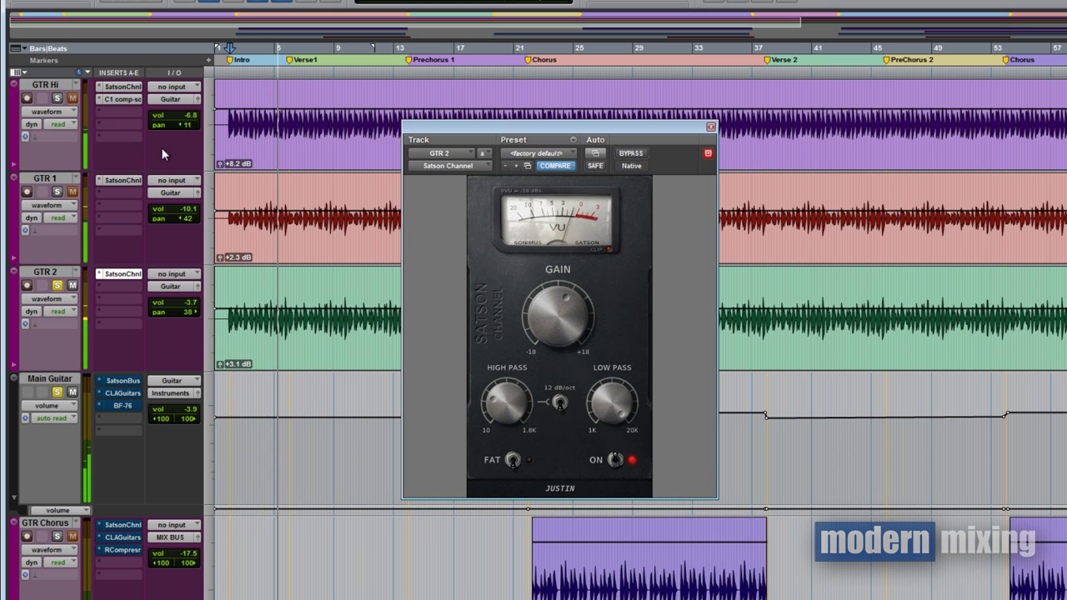
pyautogui.press('space')
pyautogui.click(57, 191)
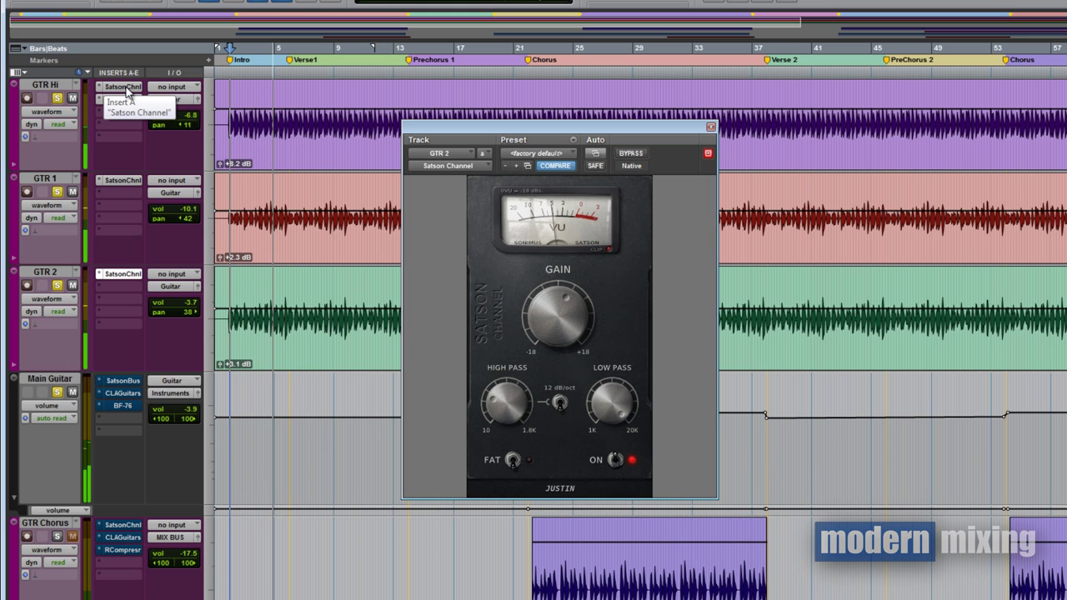
# Play GTR 2 with its Satson Channel bypassed and re-enabled, then close the Satson window
pyautogui.press('space')
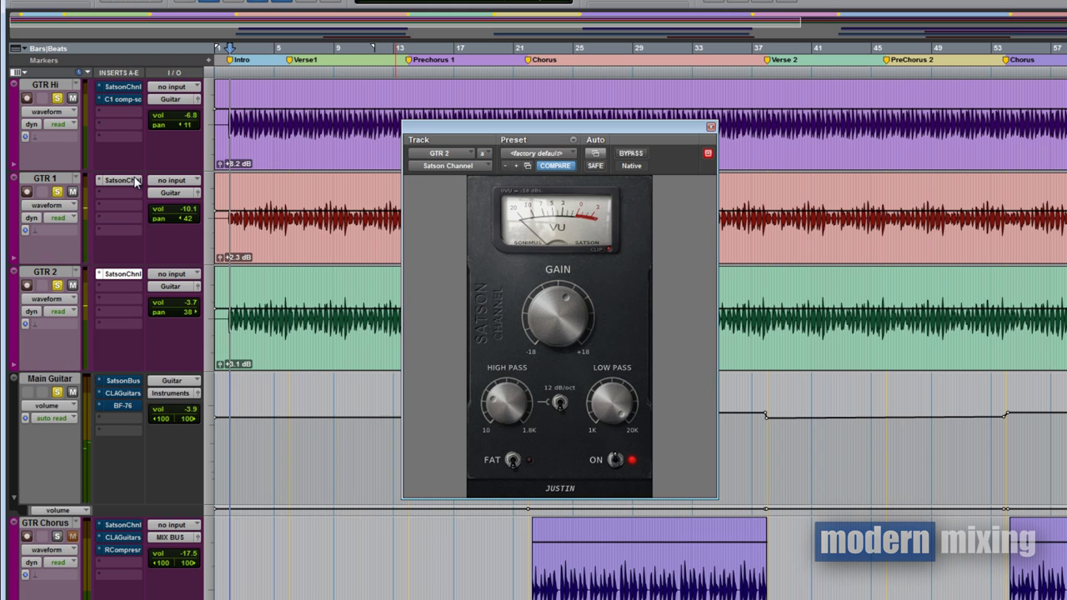
pyautogui.press('space')
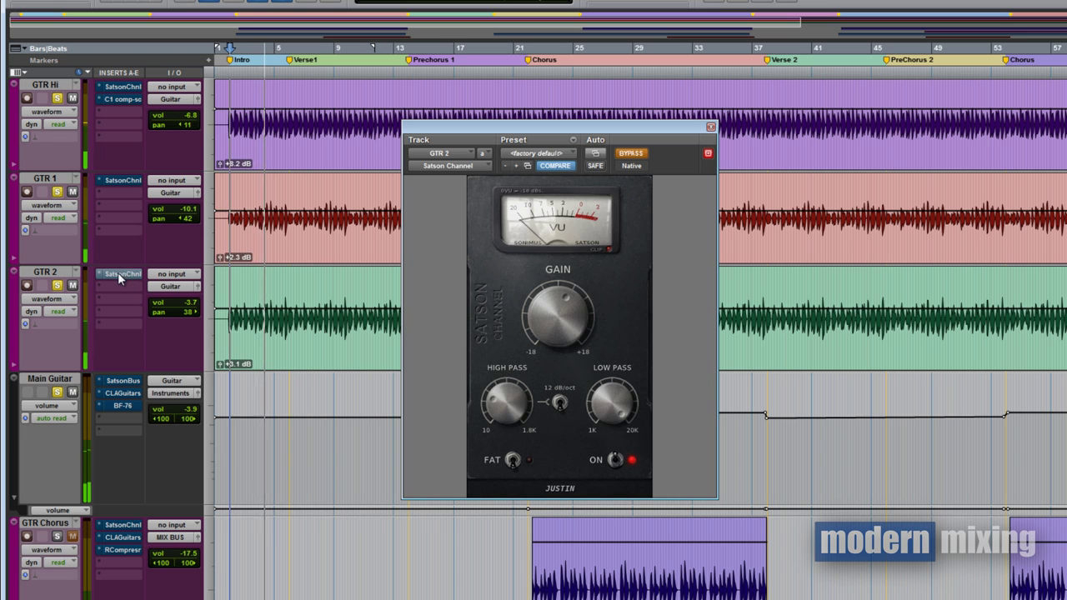
pyautogui.keyDown('ctrl'); pyautogui.click(121, 273); pyautogui.keyUp('ctrl')
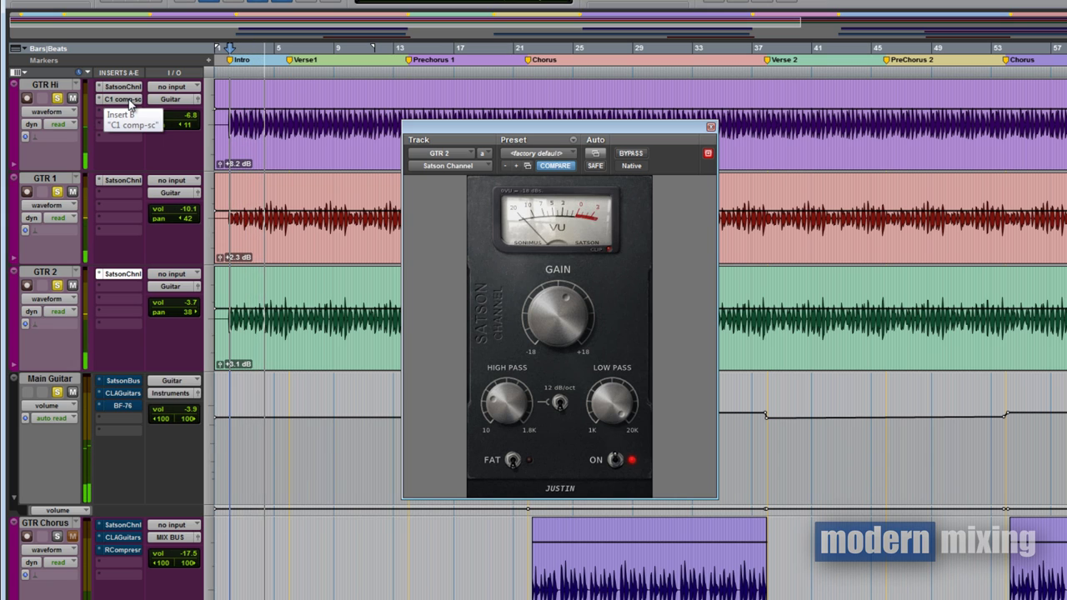
pyautogui.press('space')
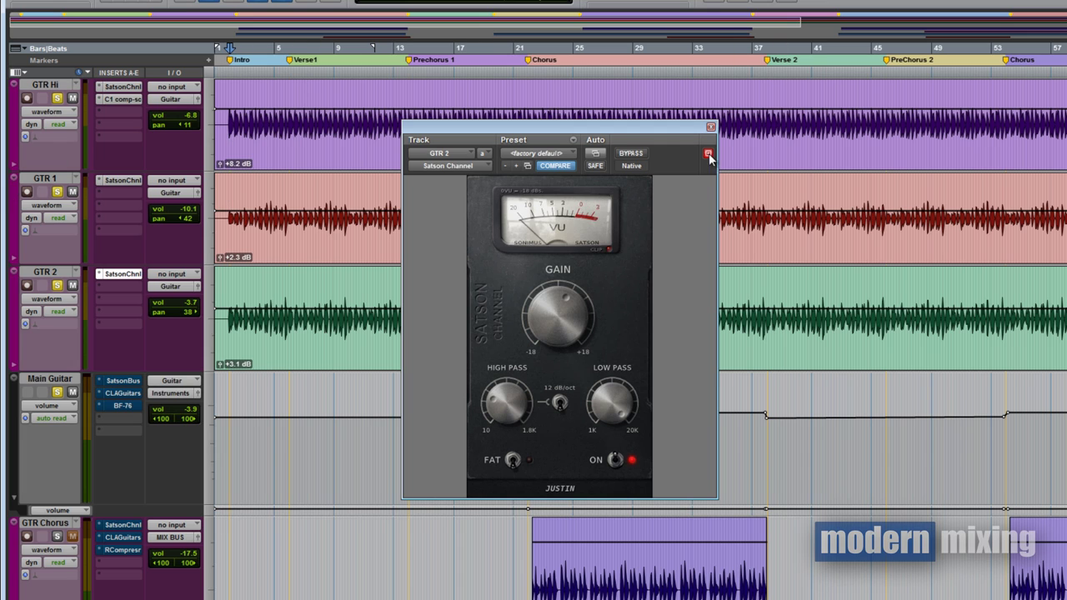
pyautogui.click(710, 127)
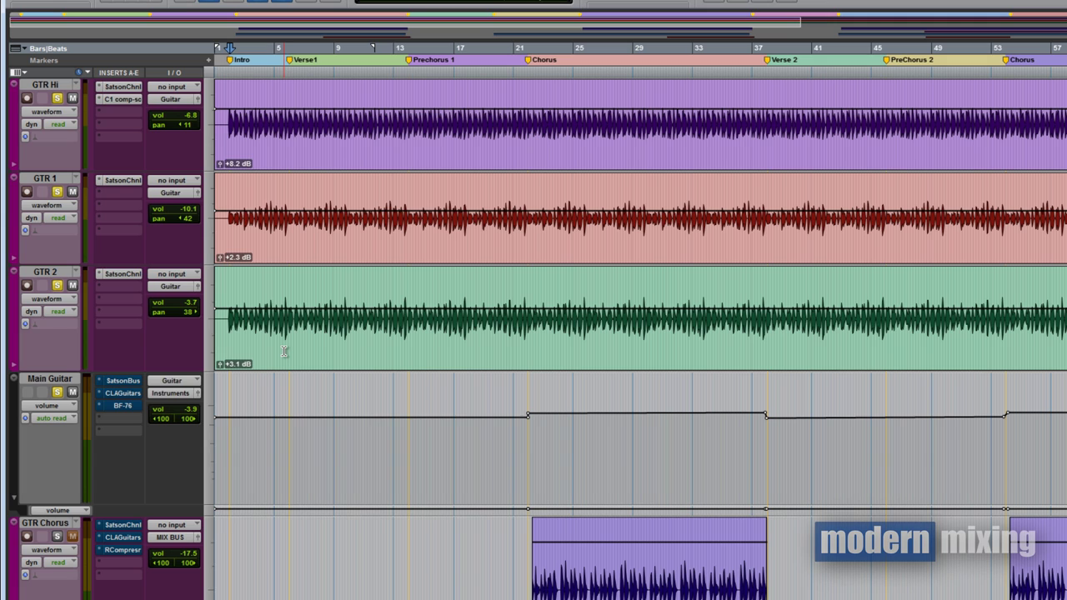
# Take Main Guitar's Satson Buss out of bypass during playback and bring up CLA Guitars
pyautogui.click(123, 381)
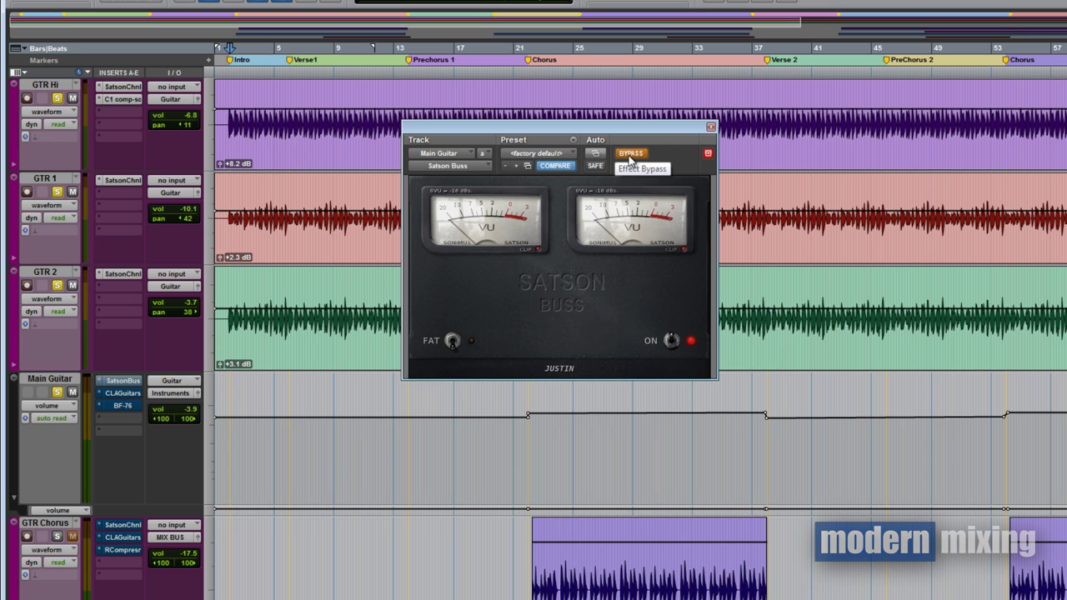
pyautogui.press('space')
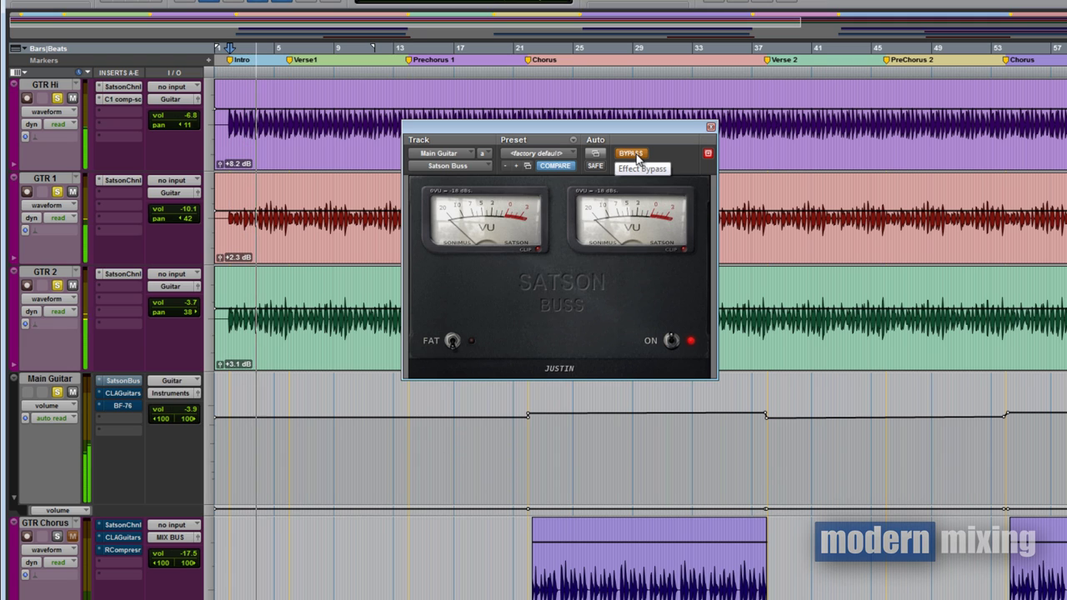
pyautogui.click(638, 156)
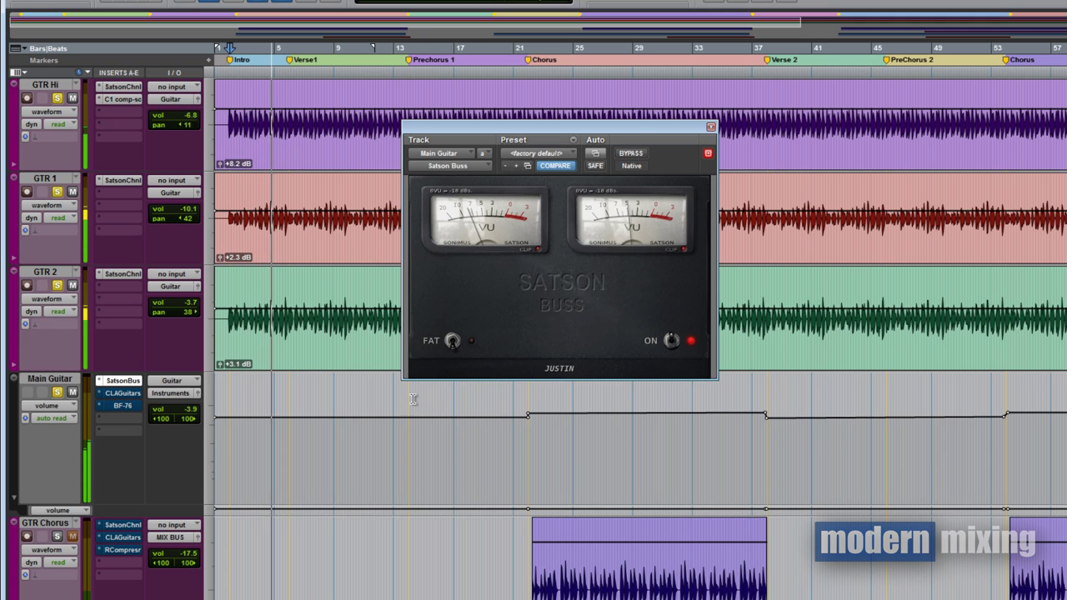
pyautogui.click(123, 392)
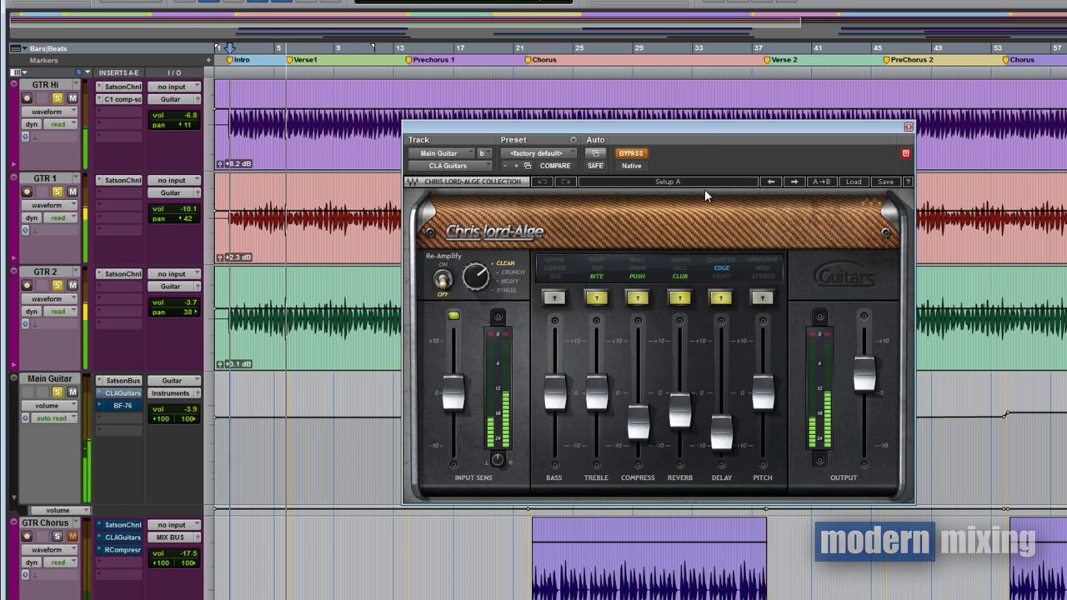
# Turn CLA Guitars' Bite, Push, Club and Edge off, then back on
pyautogui.moveTo(691, 124); pyautogui.dragTo(630, 108)
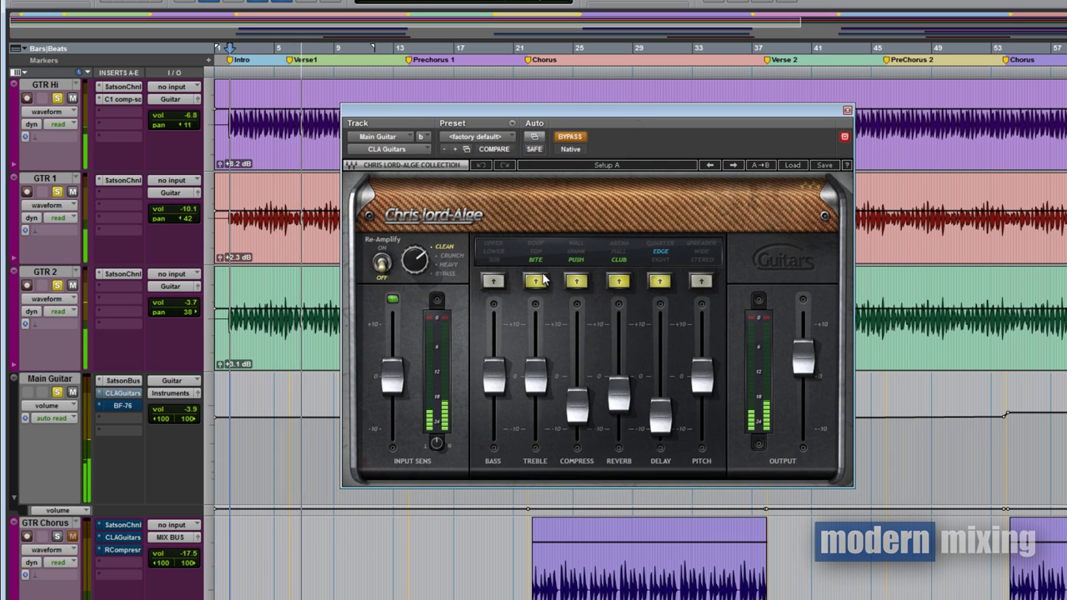
pyautogui.click(536, 281)
pyautogui.click(576, 281)
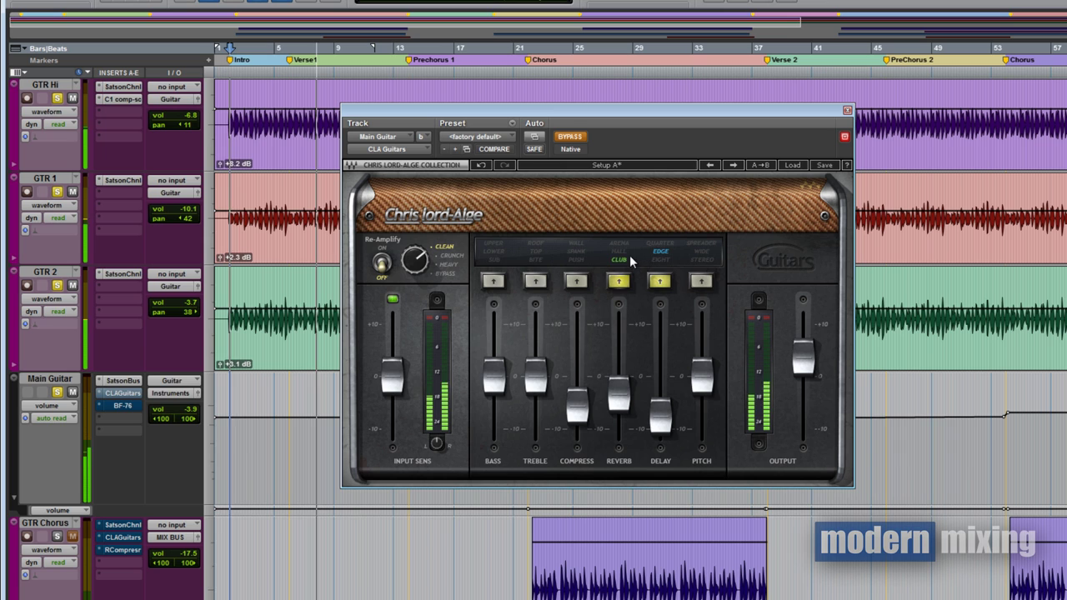
pyautogui.click(618, 281)
pyautogui.click(660, 280)
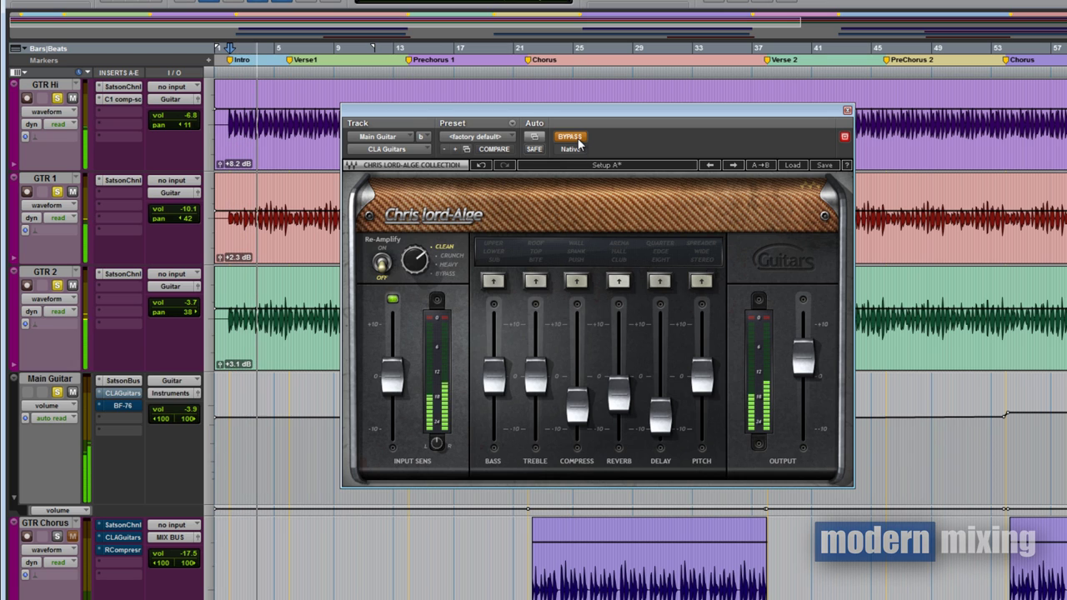
pyautogui.click(536, 260)
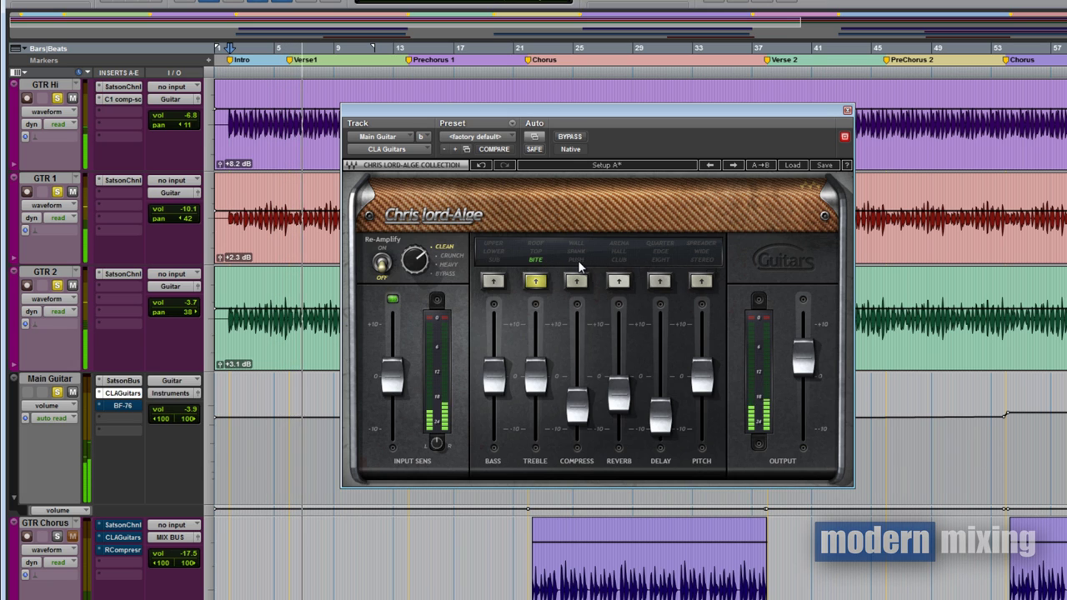
pyautogui.click(579, 260)
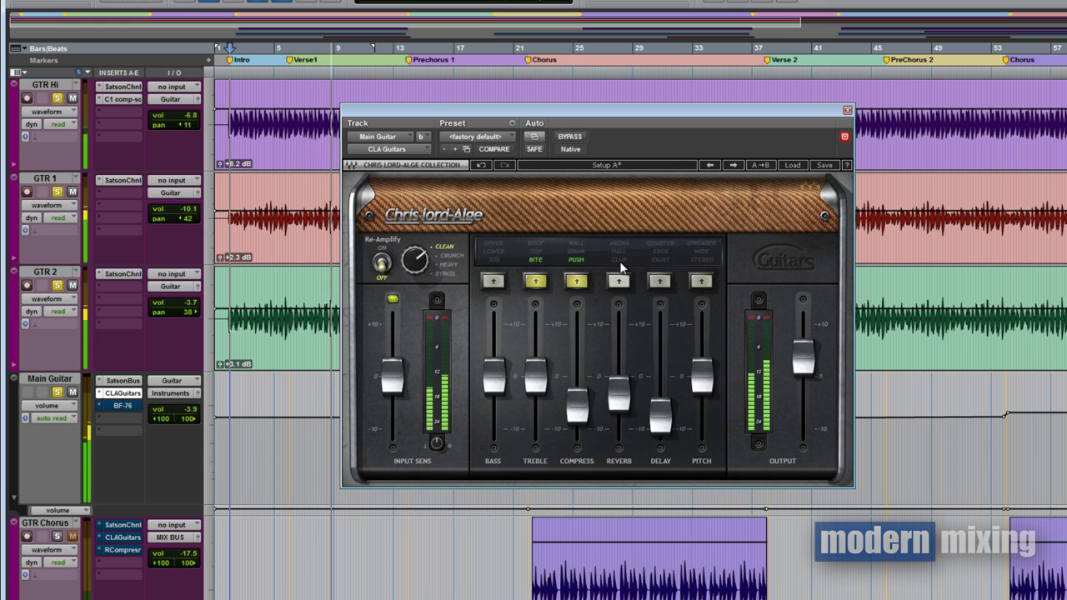
pyautogui.click(632, 261)
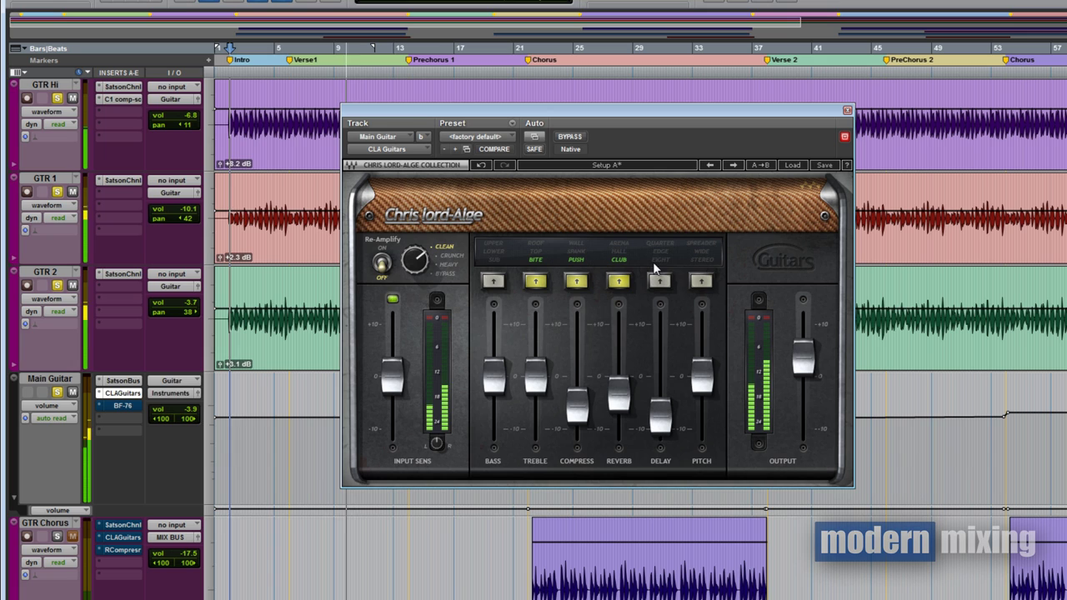
pyautogui.click(660, 251)
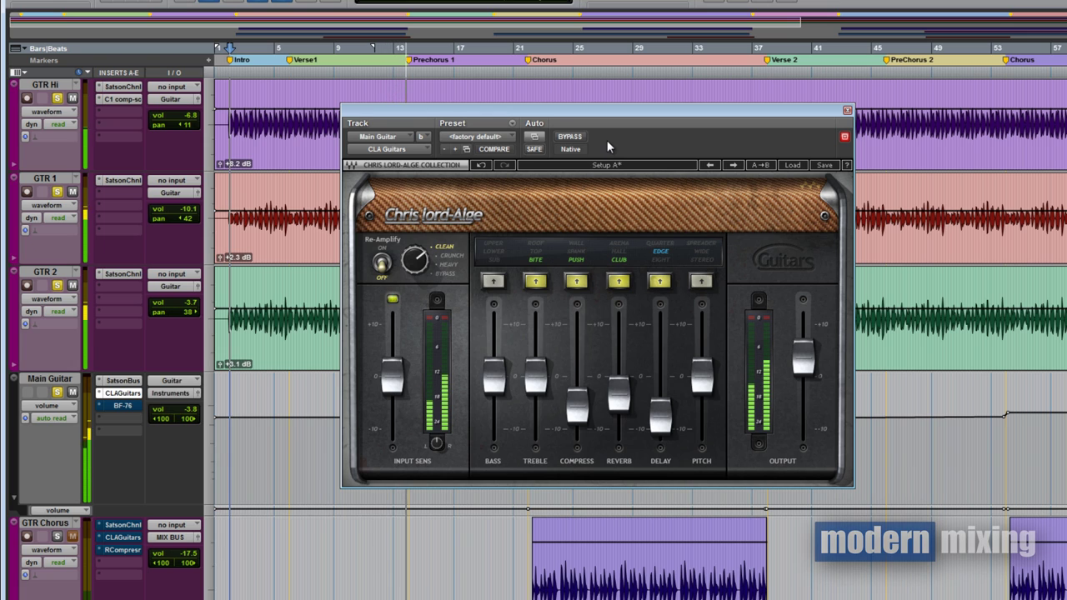
# A/B CLA Guitars by bypassing and re-enabling it, then close its window
pyautogui.click(570, 137)
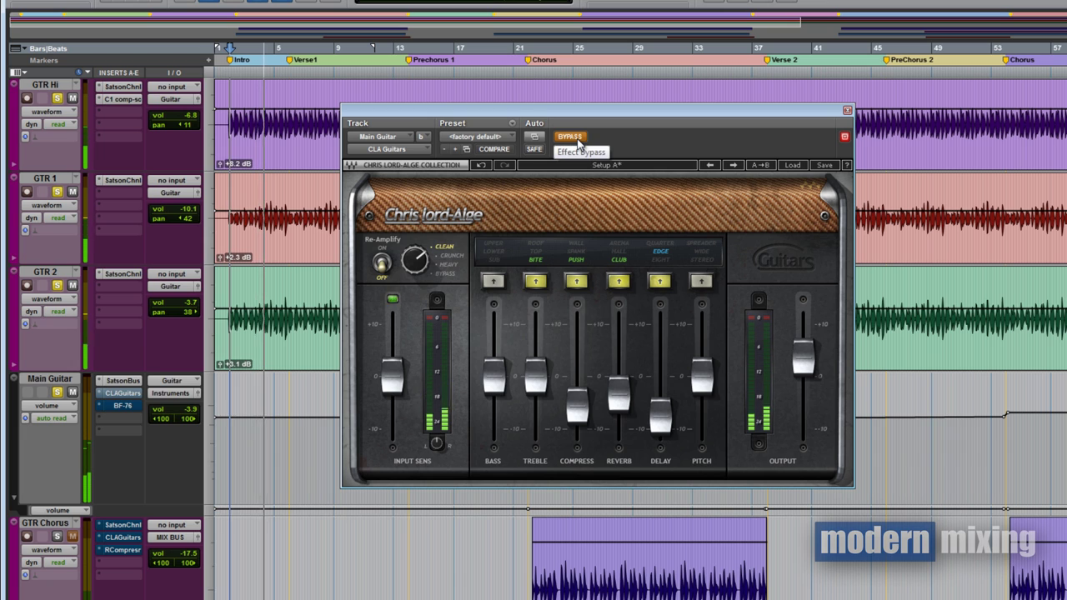
pyautogui.click(575, 139)
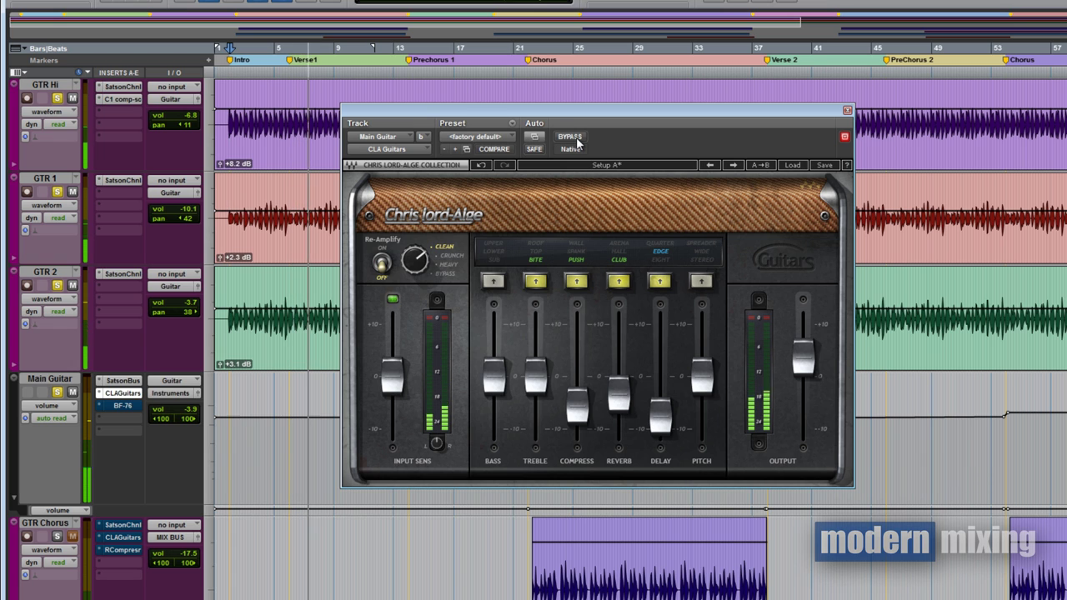
pyautogui.click(847, 110)
# Enable Main Guitar's BF-76 limiter, A/B it with bypass, and close its window
pyautogui.click(130, 408)
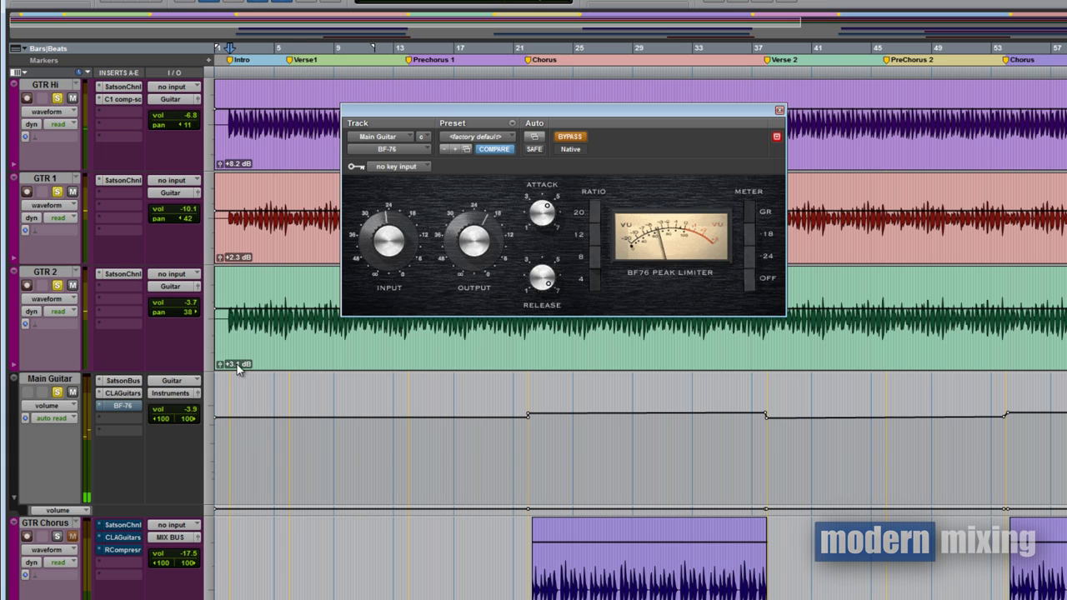
pyautogui.moveTo(547, 124); pyautogui.dragTo(553, 210)
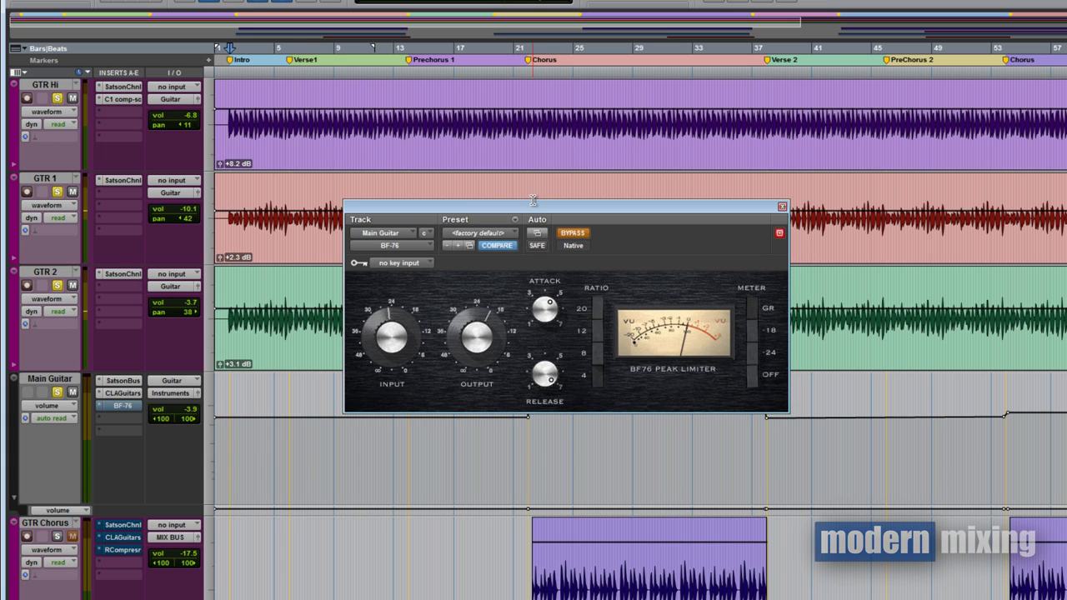
pyautogui.click(582, 239)
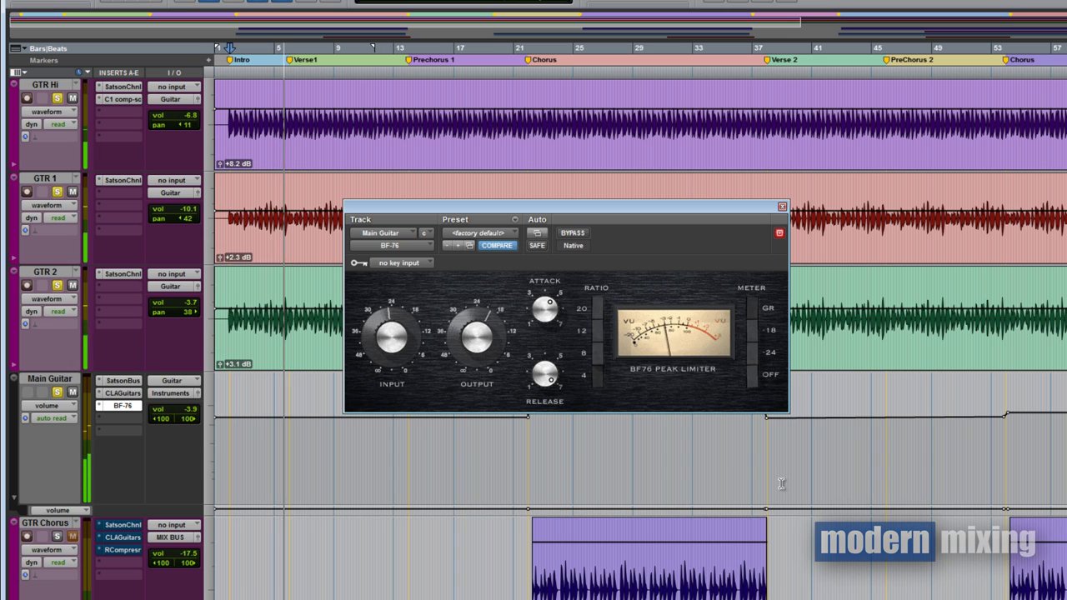
pyautogui.click(574, 234)
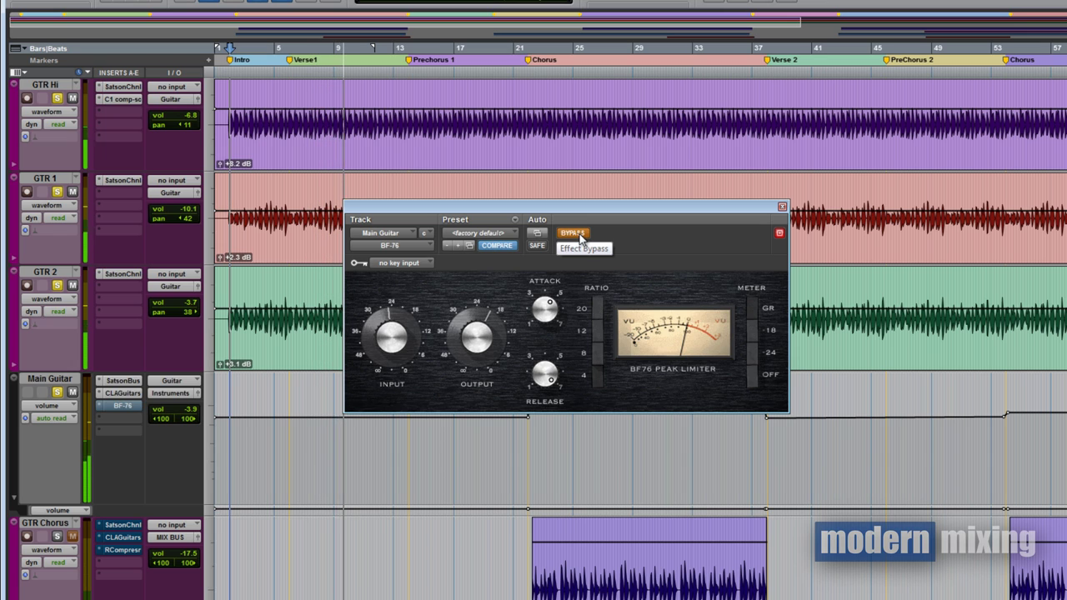
pyautogui.click(578, 236)
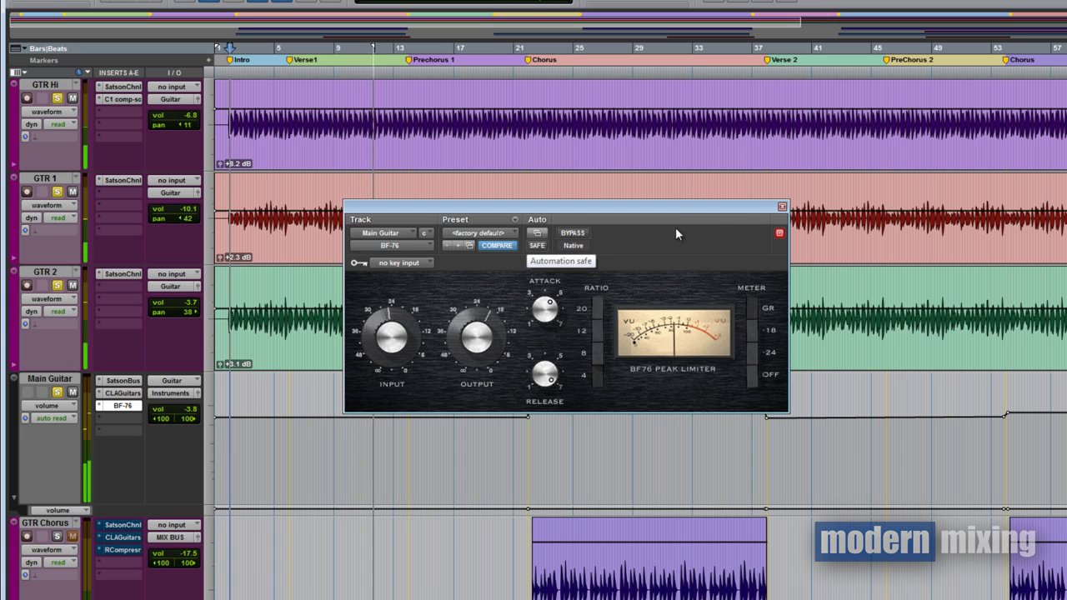
pyautogui.click(781, 206)
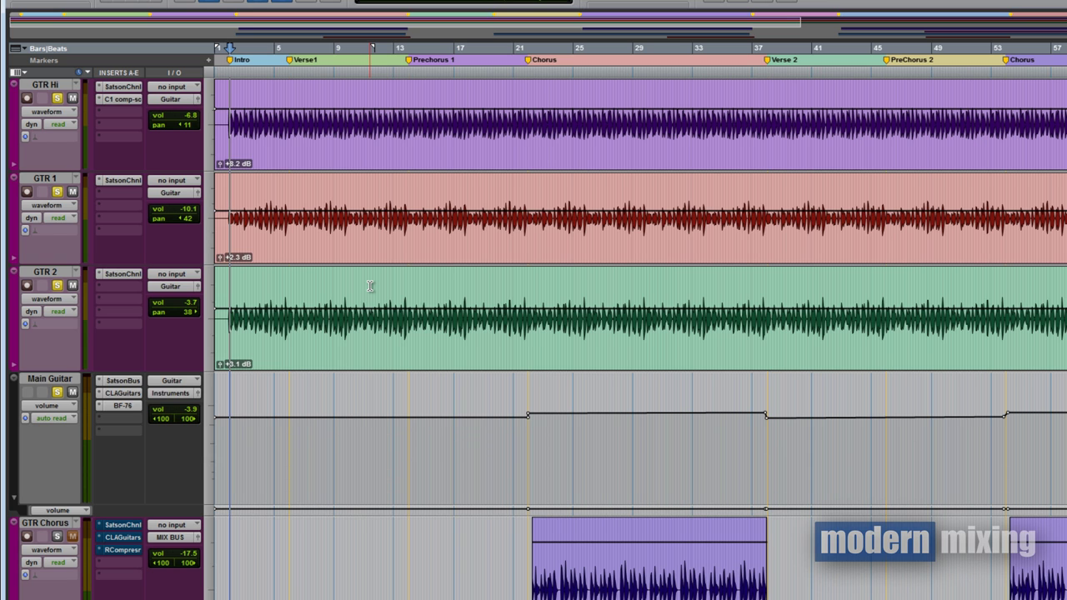
# Insert a multi-mono Trim after Main Guitar's BF-76 and raise its gain to +3.3 dB
pyautogui.hotkey('ctrl', '=')
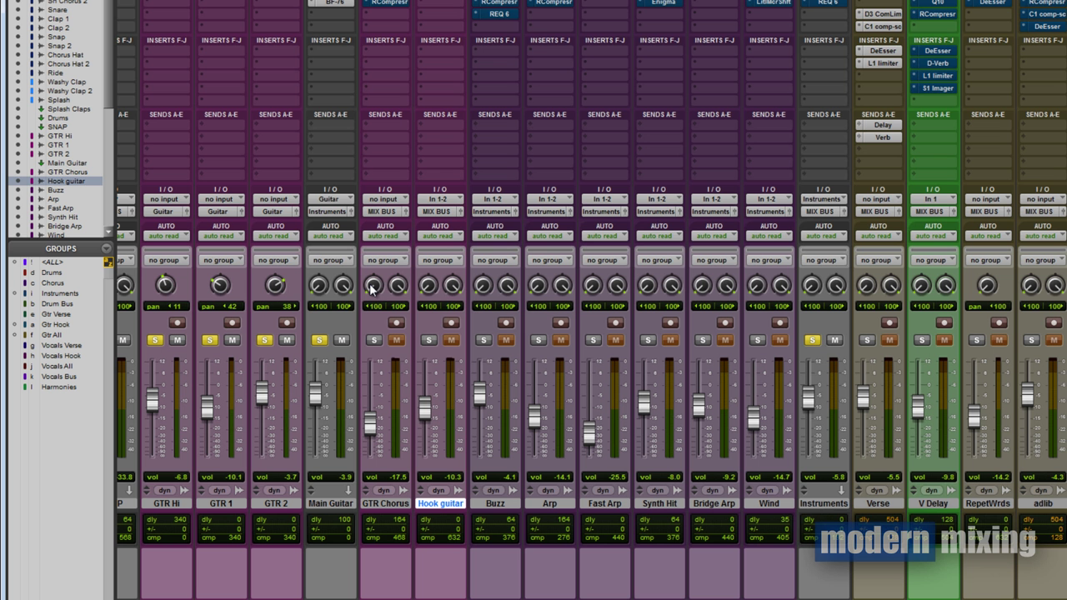
pyautogui.hscroll(3, 591, 300)
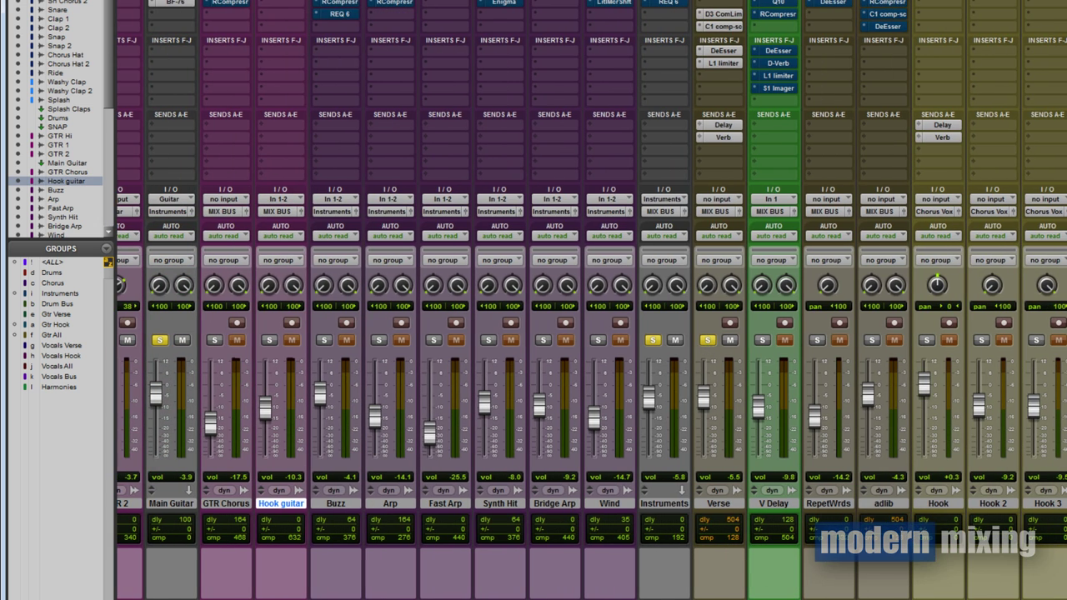
pyautogui.hotkey('ctrl', '=')
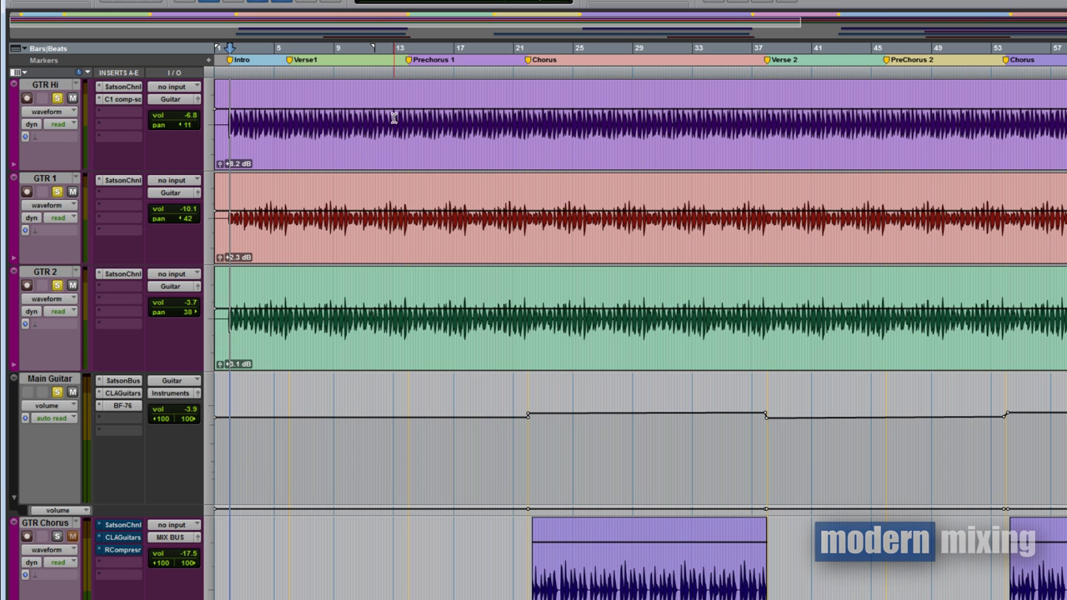
pyautogui.click(111, 430)
pyautogui.click(100, 416)
pyautogui.click(100, 416)
pyautogui.moveTo(147, 453)
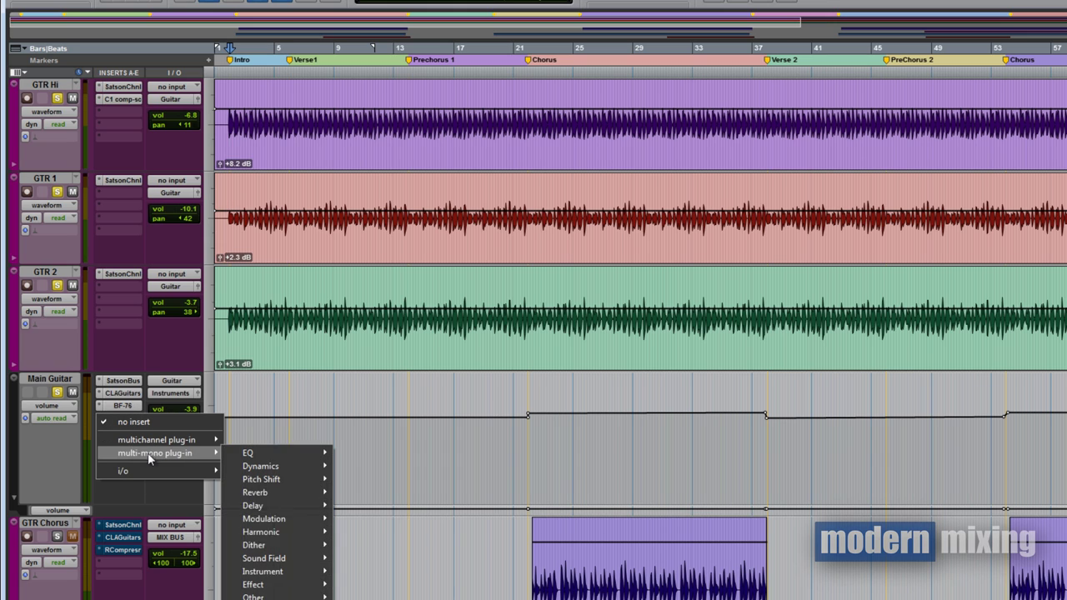
pyautogui.press('Escape')
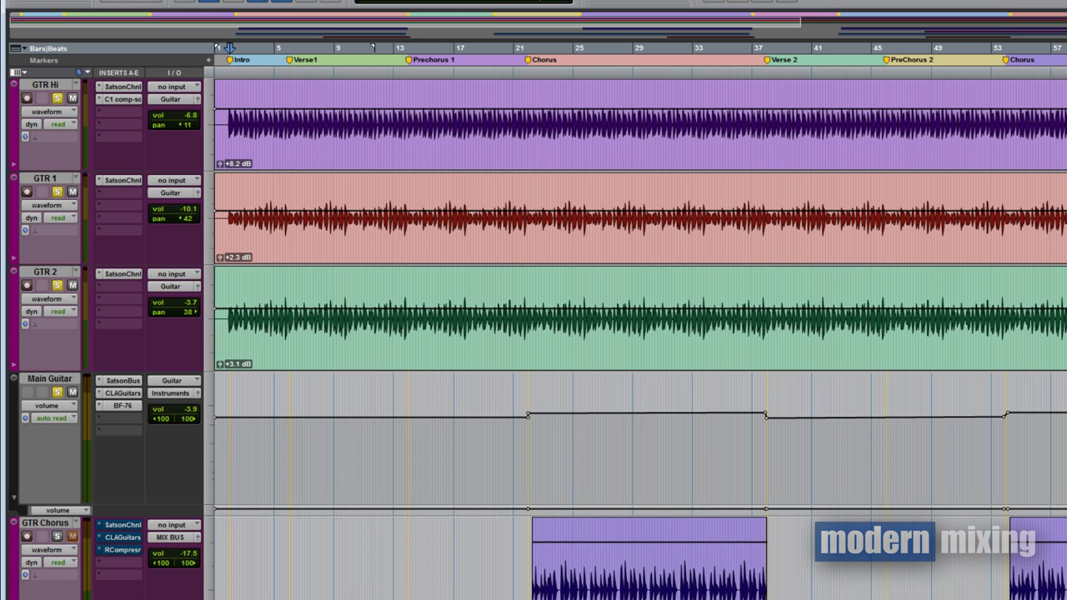
pyautogui.moveTo(543, 314); pyautogui.dragTo(572, 309)
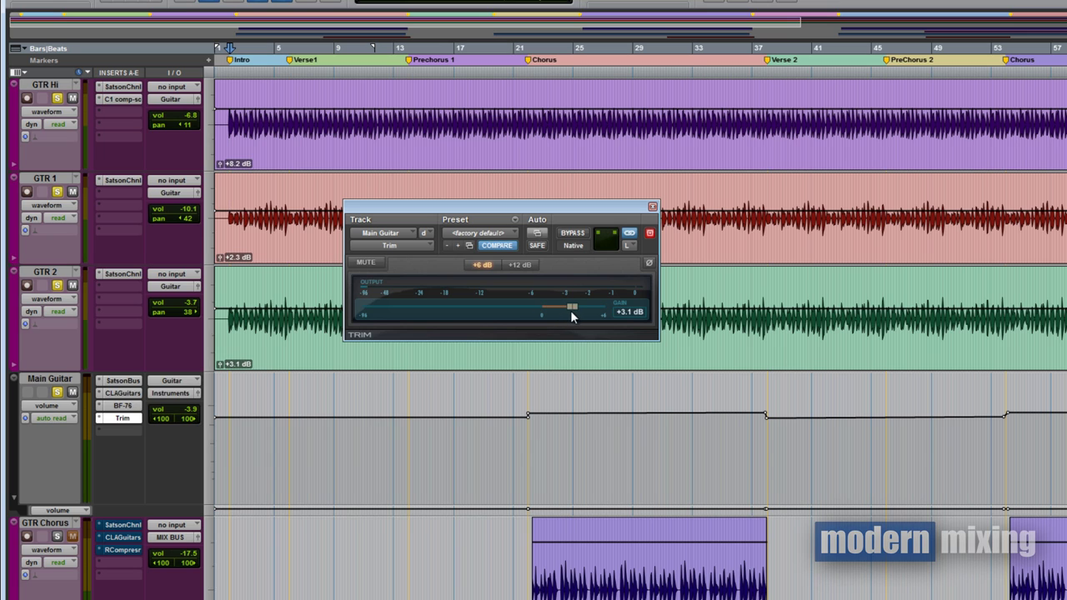
pyautogui.click(653, 208)
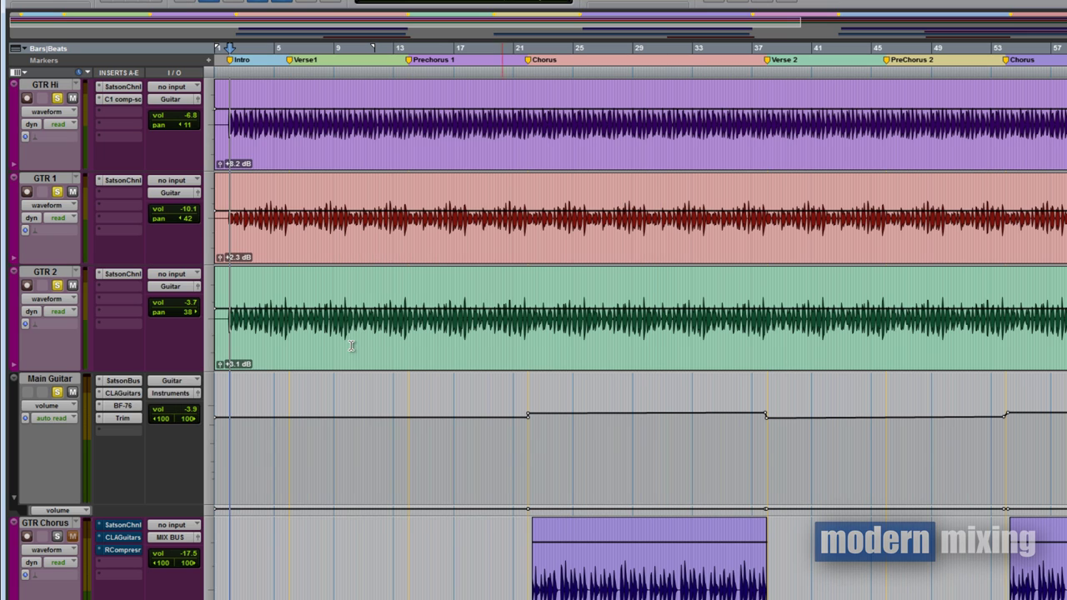
# Play Main Guitar from Verse1 at bar 5, bypassing the BF-76 and then the Trim
pyautogui.click(291, 48)
pyautogui.click(125, 406)
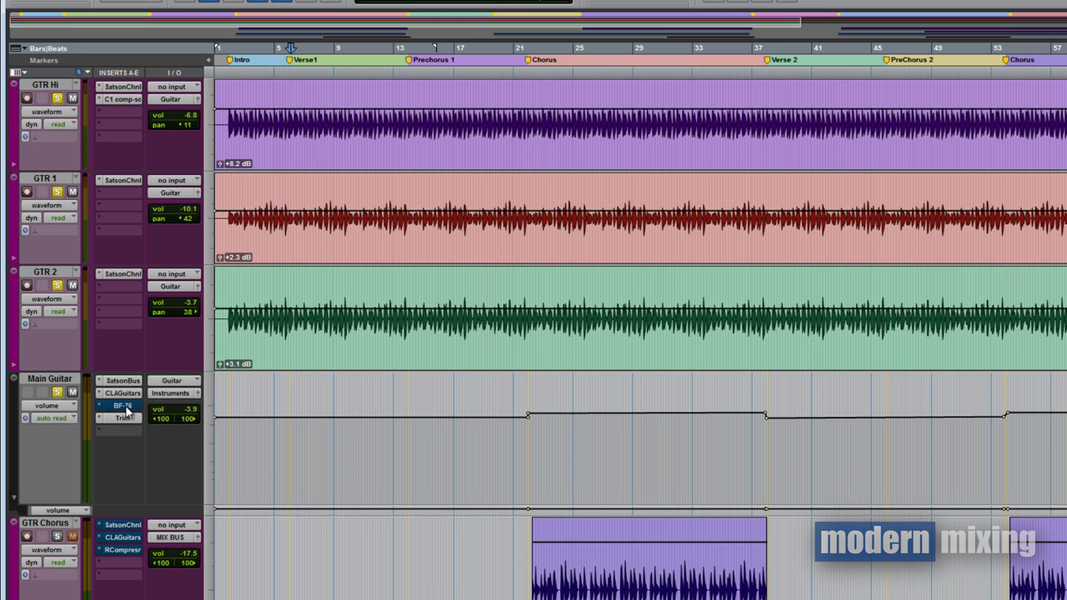
pyautogui.press('space')
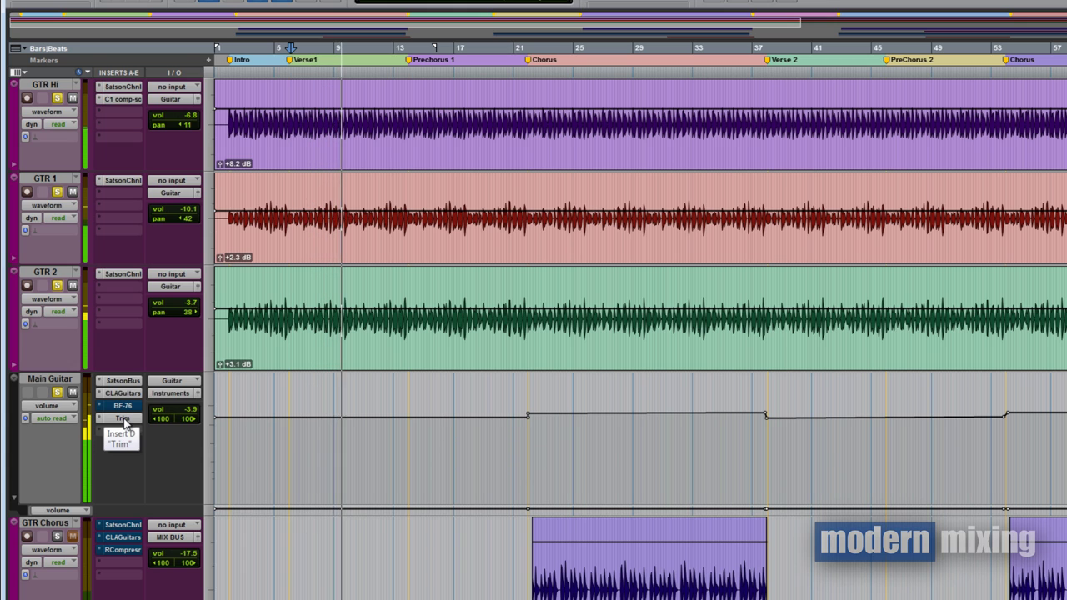
pyautogui.press('space')
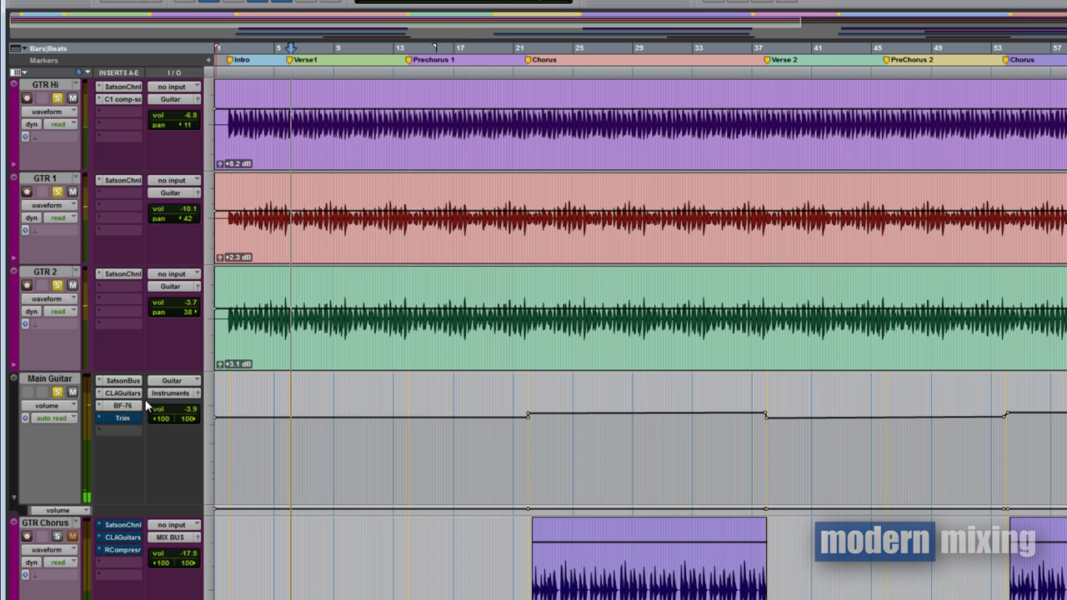
pyautogui.press('space')
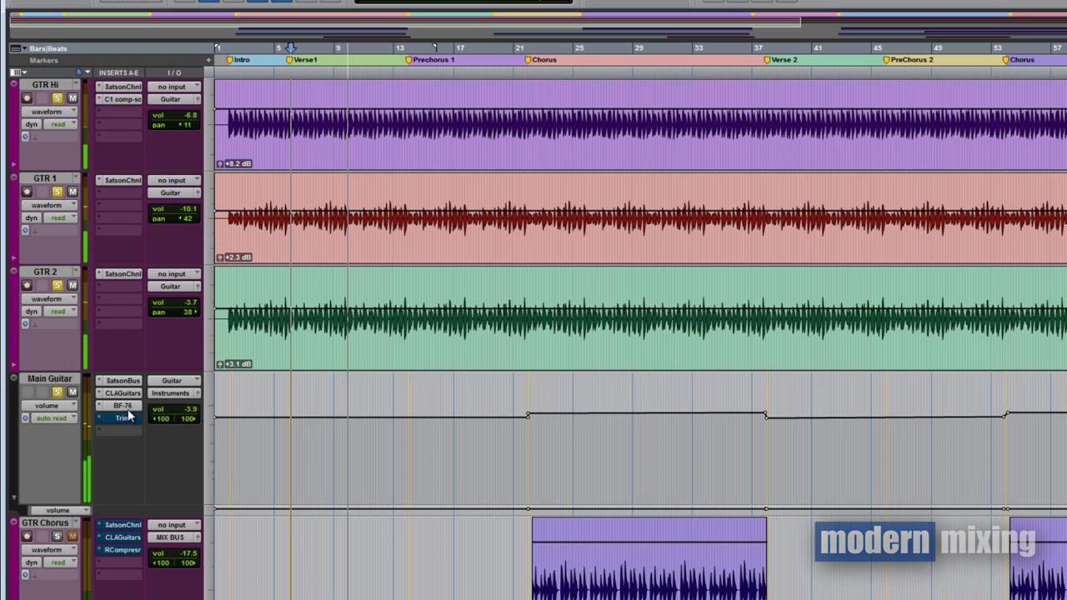
pyautogui.click(127, 406)
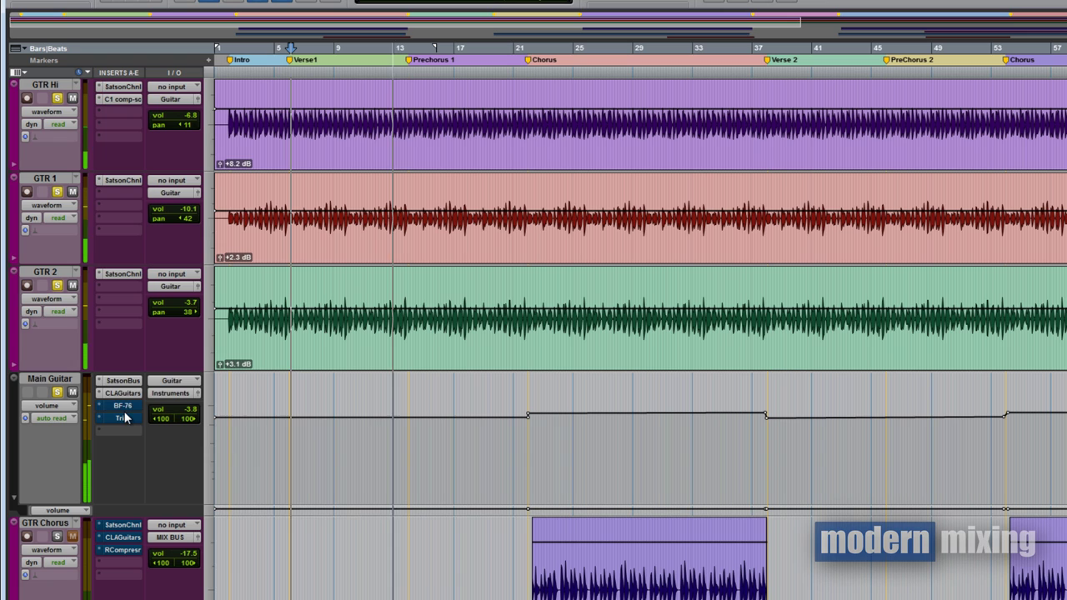
pyautogui.click(123, 417)
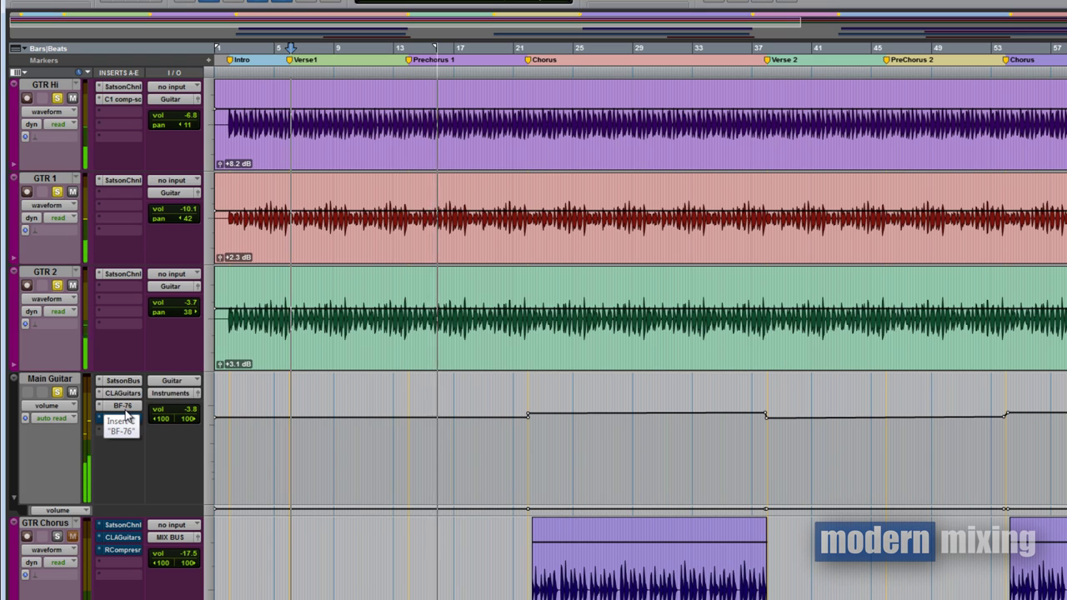
pyautogui.press('space')
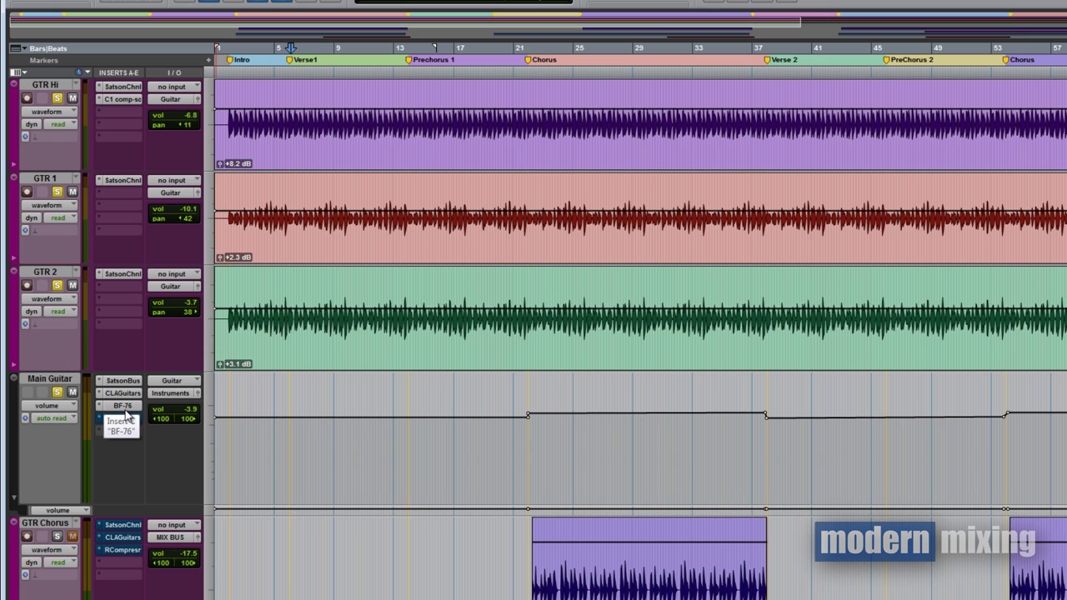
# Set Main Guitar's Trim slot to 'no insert' to delete the Trim plugin
pyautogui.click(112, 417)
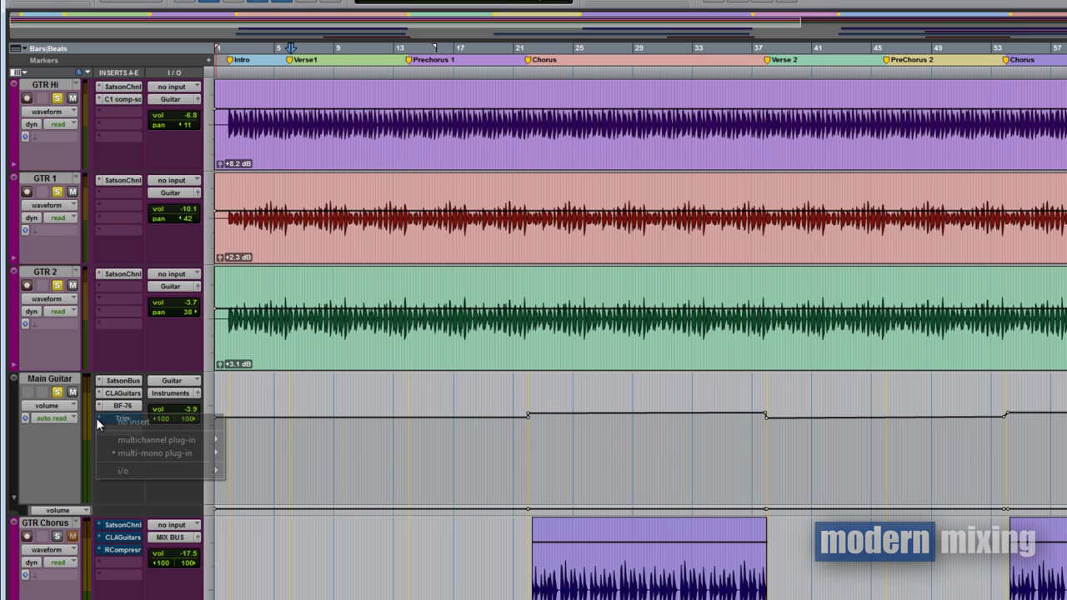
pyautogui.click(159, 422)
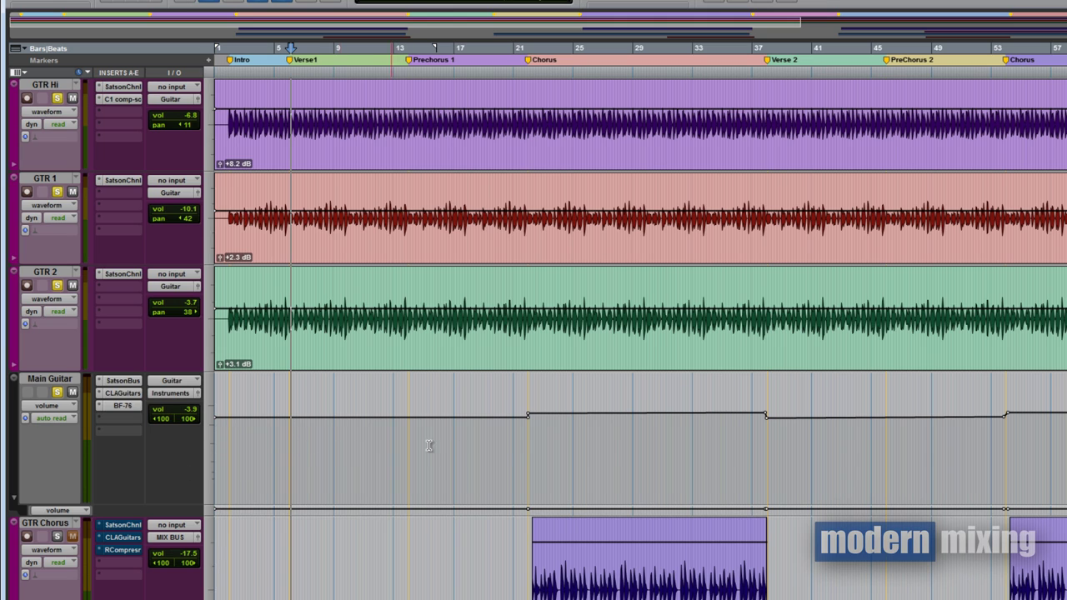
# Drag-select Main Guitar's volume automation from about bar 24 to bar 38
pyautogui.click(515, 440)
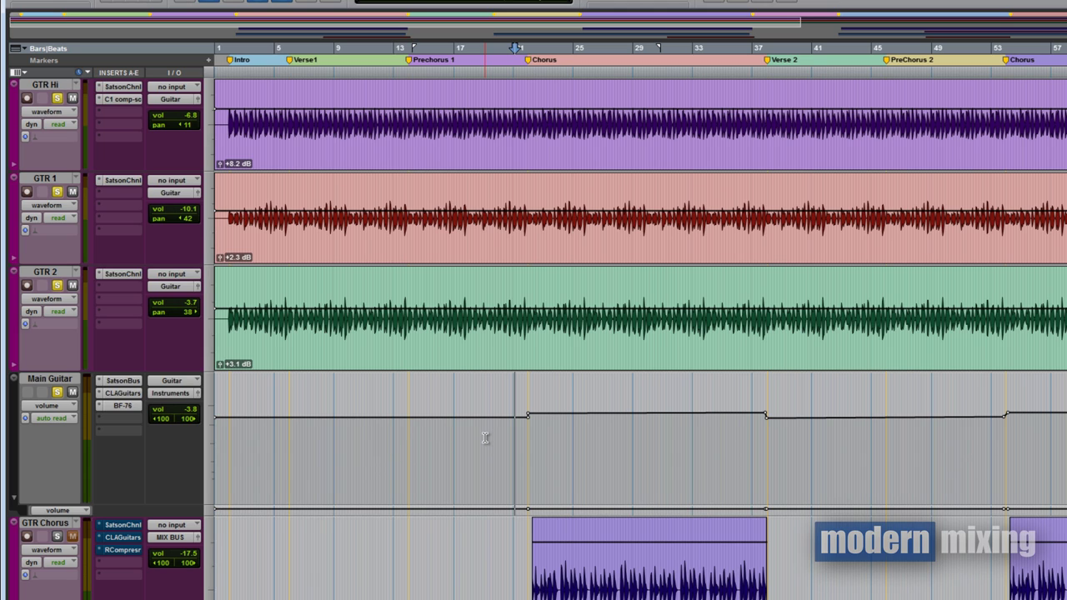
pyautogui.moveTo(479, 435); pyautogui.dragTo(583, 443)
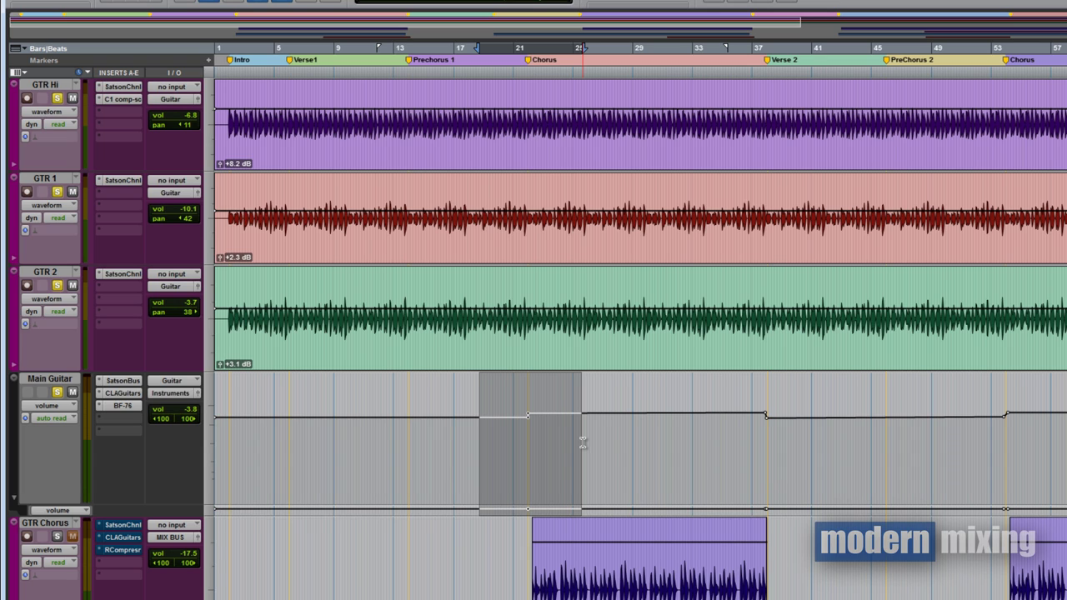
pyautogui.moveTo(507, 447); pyautogui.dragTo(722, 467)
pyautogui.moveTo(780, 452); pyautogui.dragTo(560, 448)
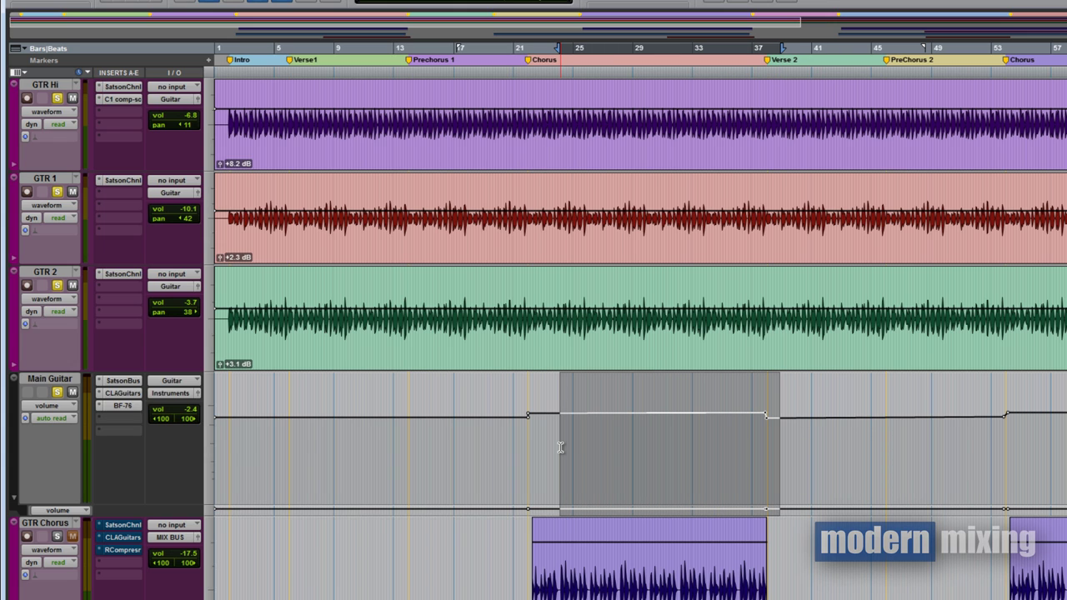